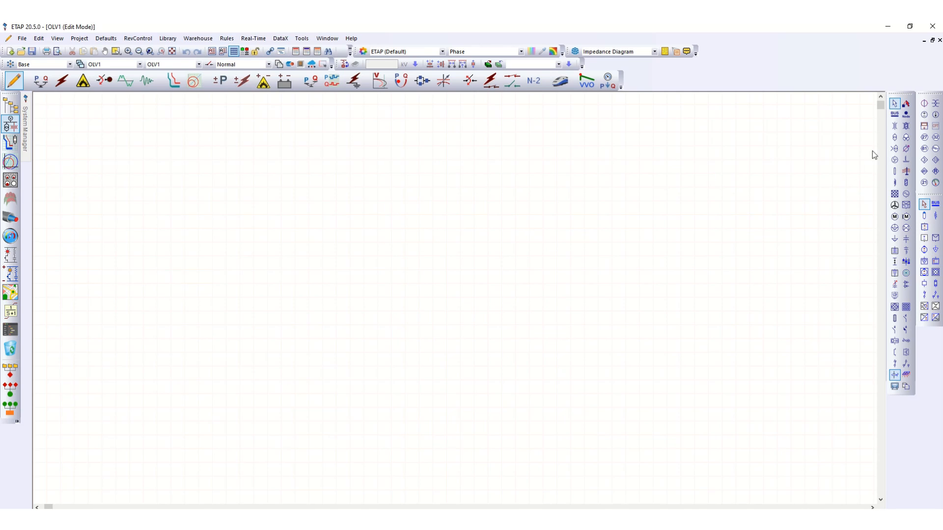
- Place a synchronous generator in the upper middle of the blank one-line diagram and a bus beneath it
{"action": "left_click", "coordinate": [906, 194]}
{"action": "left_click", "coordinate": [358, 170]}
{"action": "left_click", "coordinate": [895, 113]}
{"action": "left_click", "coordinate": [368, 227]}
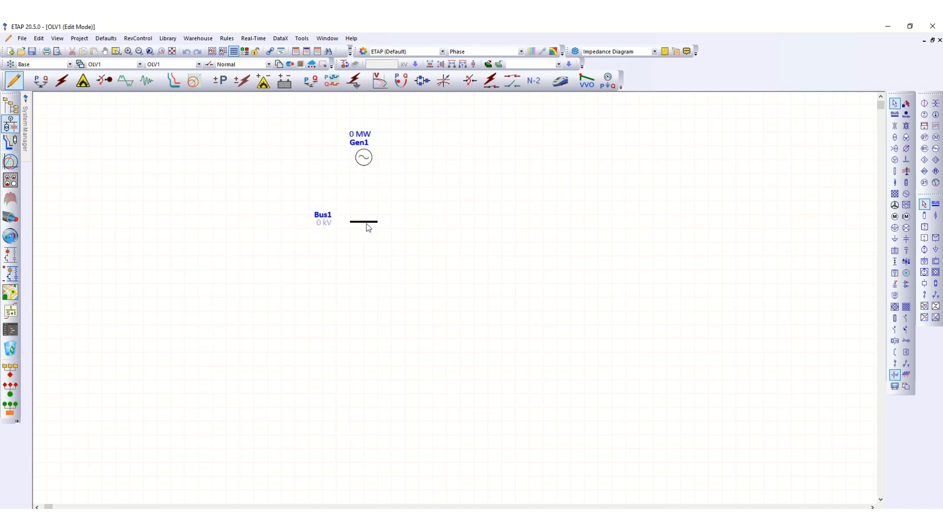
- Lengthen Bus1 on both sides of the generator and connect Gen1 to it
{"action": "left_click", "coordinate": [358, 224]}
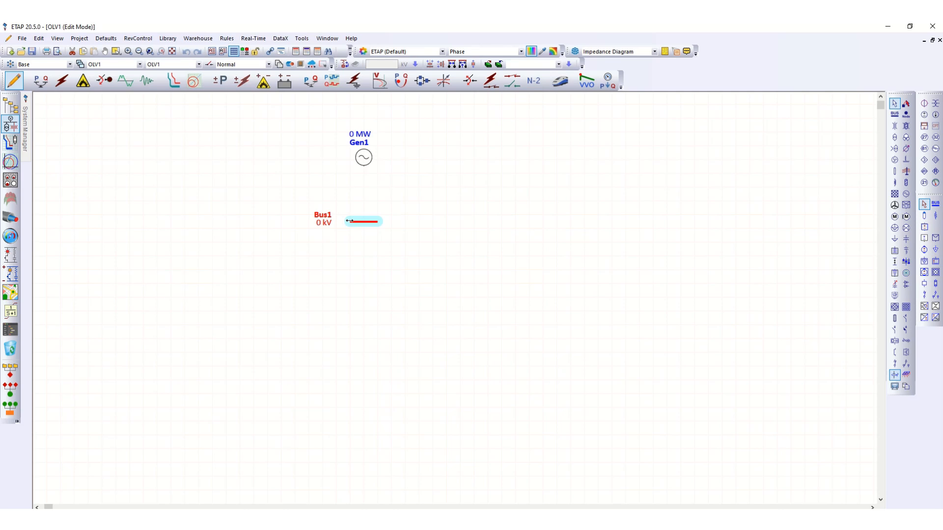
{"action": "left_click_drag", "start_coordinate": [349, 221], "coordinate": [272, 222]}
{"action": "left_click_drag", "start_coordinate": [379, 222], "coordinate": [446, 222]}
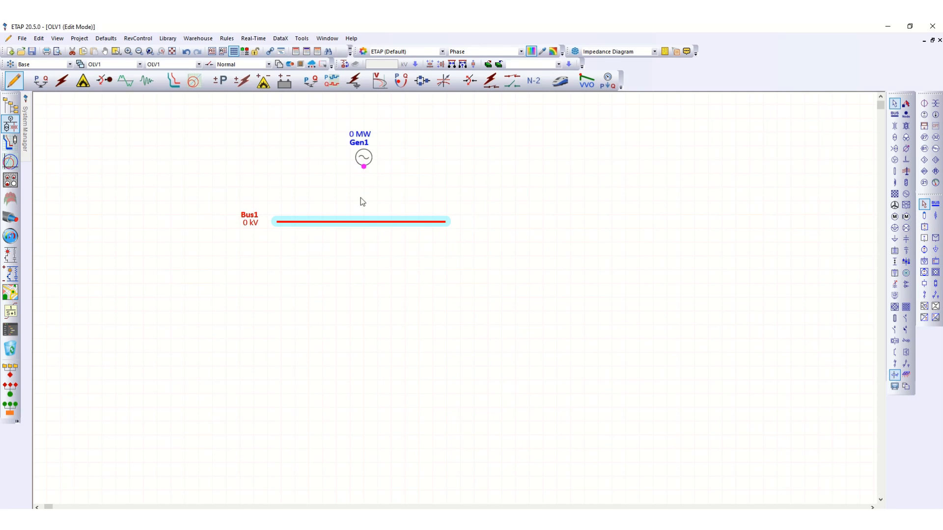
{"action": "left_click_drag", "start_coordinate": [362, 202], "coordinate": [363, 222]}
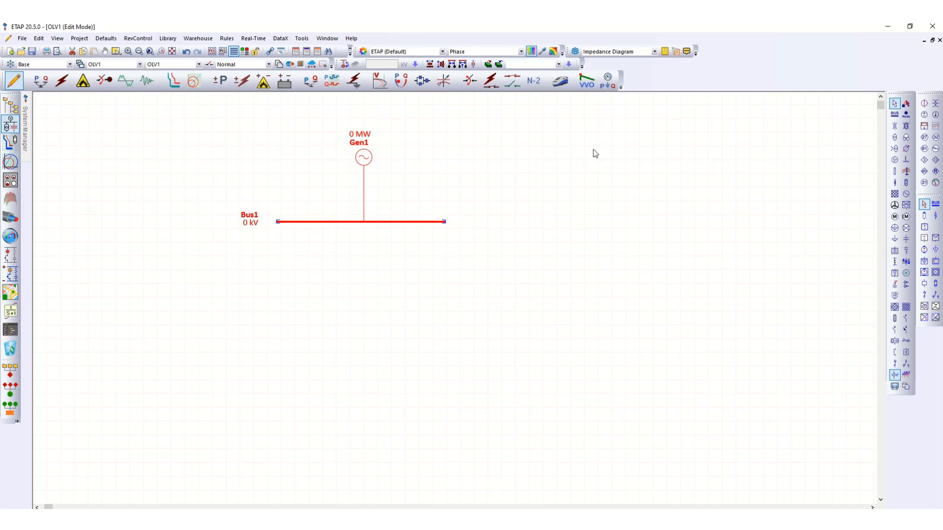
- Add a two-winding transformer beneath the left part of Bus1 and a new bus below it, connecting the transformer between both buses
{"action": "left_click", "coordinate": [895, 137]}
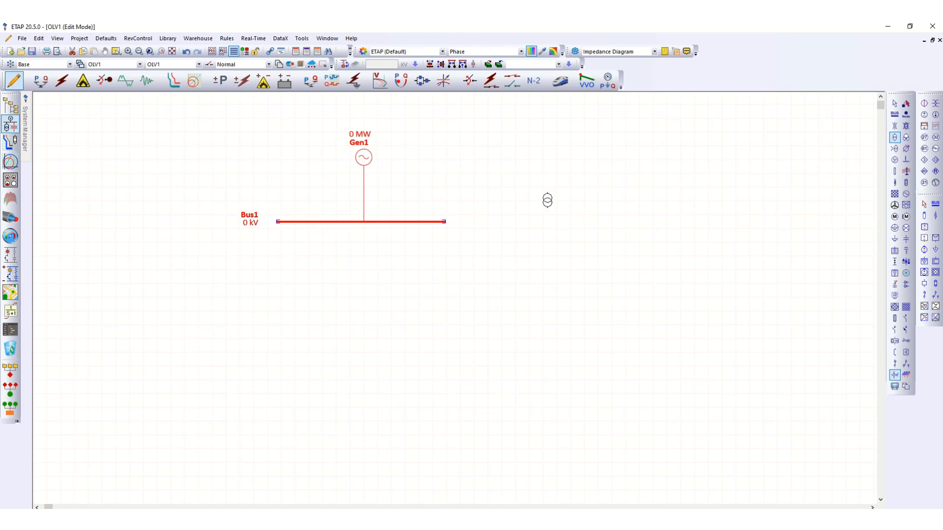
{"action": "left_click", "coordinate": [300, 261]}
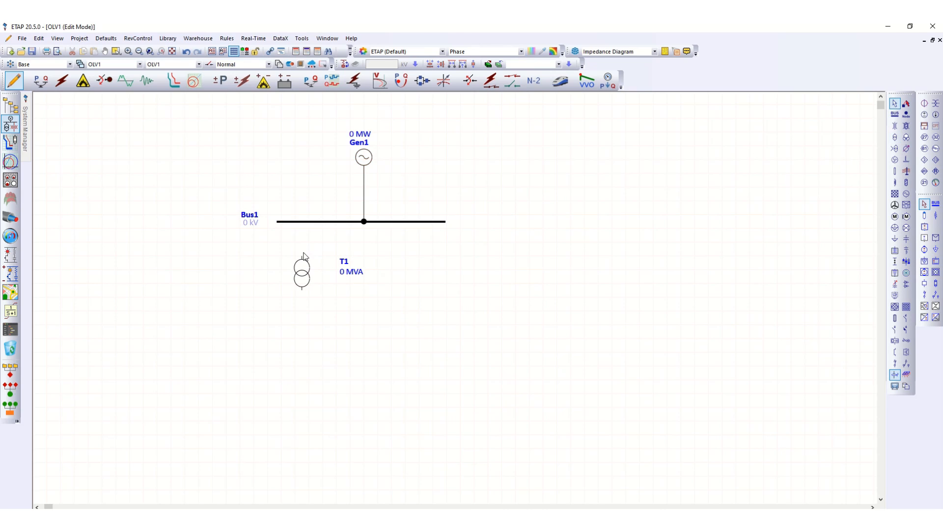
{"action": "left_click_drag", "start_coordinate": [302, 256], "coordinate": [301, 222]}
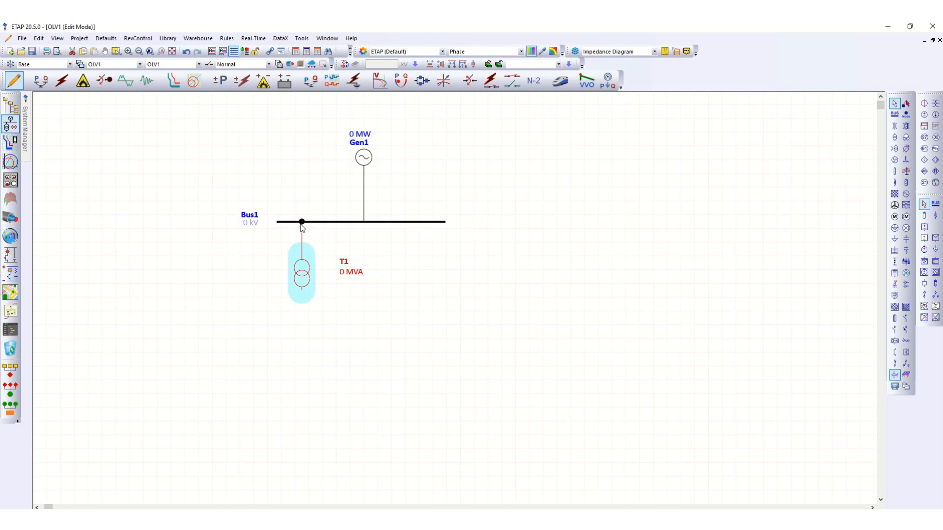
{"action": "left_click", "coordinate": [894, 115]}
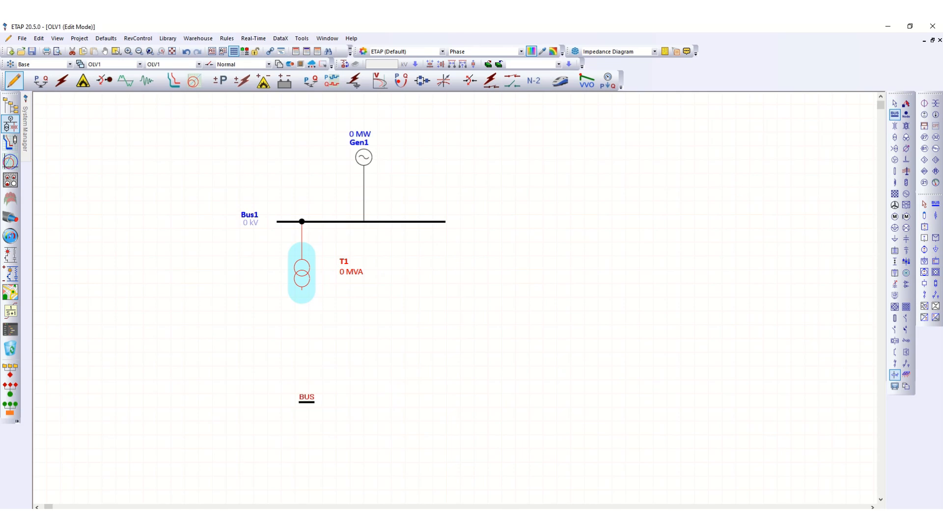
{"action": "left_click", "coordinate": [299, 345]}
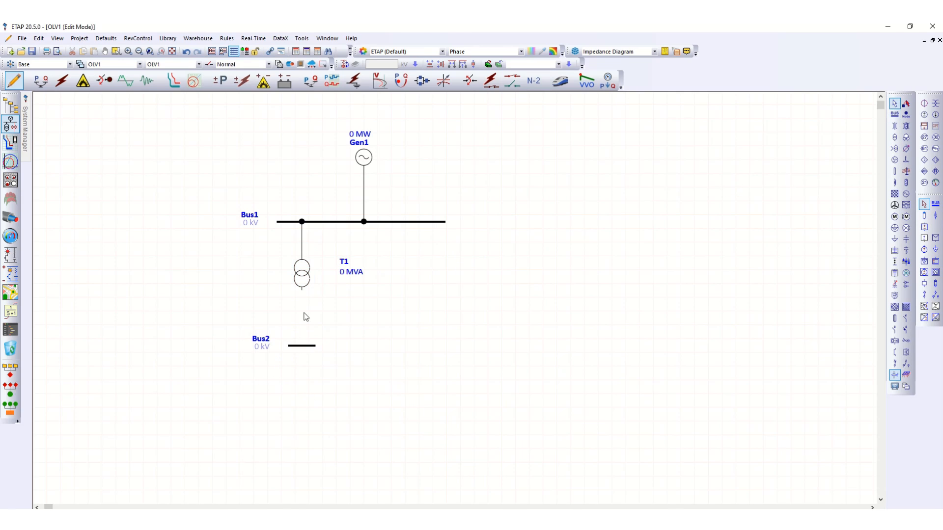
{"action": "left_click_drag", "start_coordinate": [302, 291], "coordinate": [302, 345]}
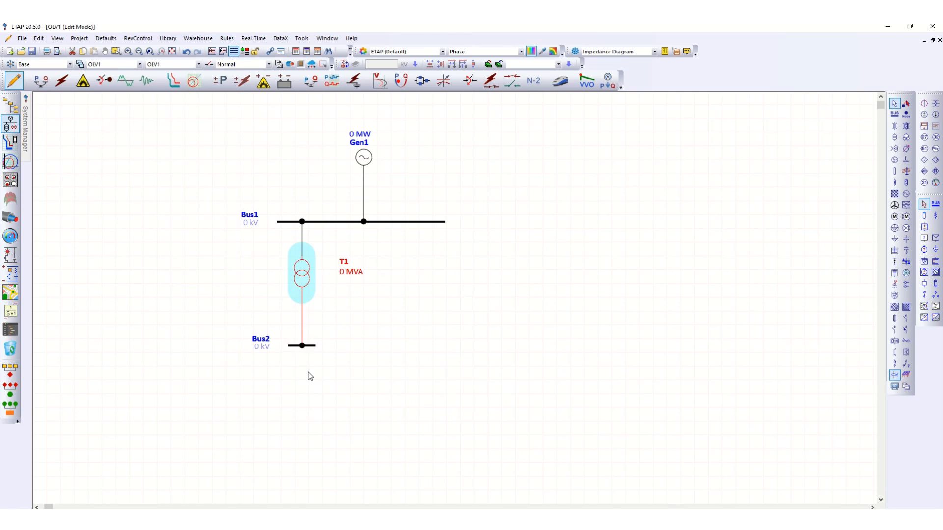
- Add a lumped load beneath Bus2 and connect it to that bus
{"action": "left_click", "coordinate": [894, 228]}
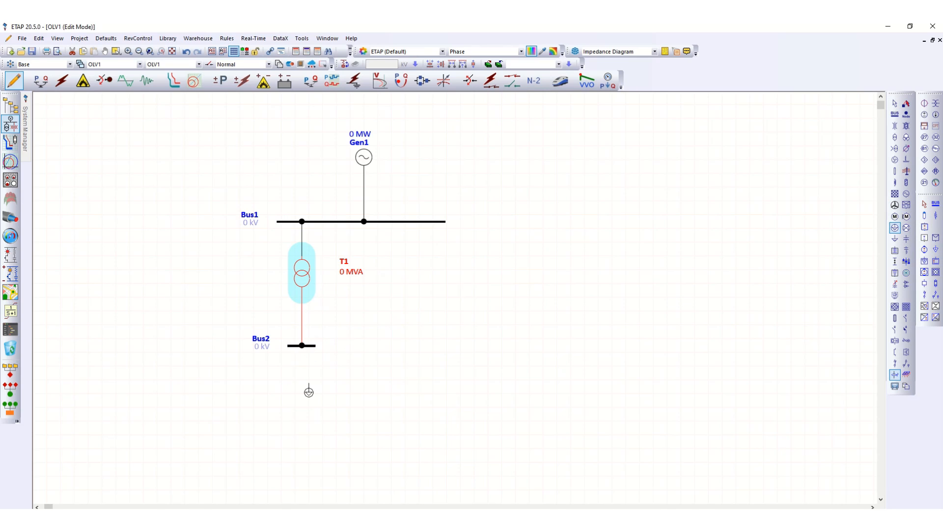
{"action": "left_click", "coordinate": [307, 390]}
{"action": "left_click_drag", "start_coordinate": [308, 387], "coordinate": [309, 346]}
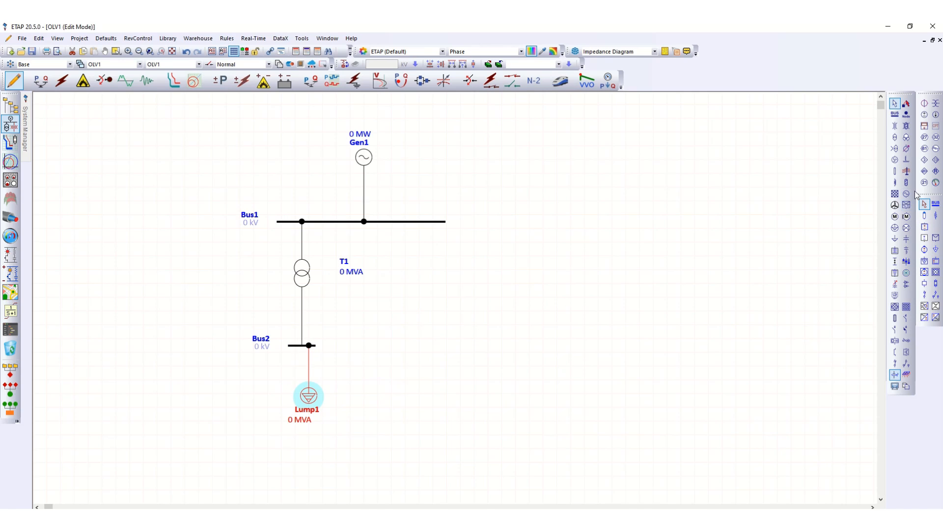
- Add an induction motor to the right of transformer T1 and connect it to Bus1
{"action": "left_click", "coordinate": [894, 217]}
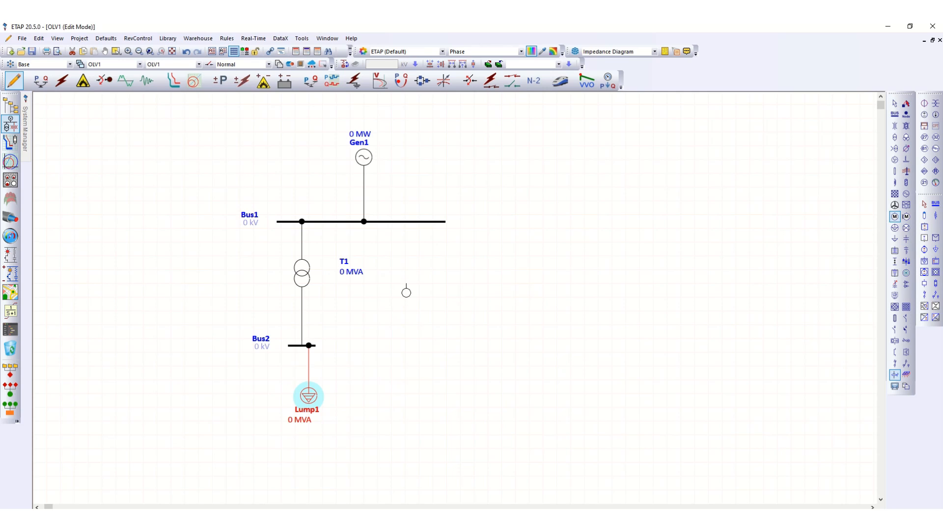
{"action": "left_click", "coordinate": [405, 298]}
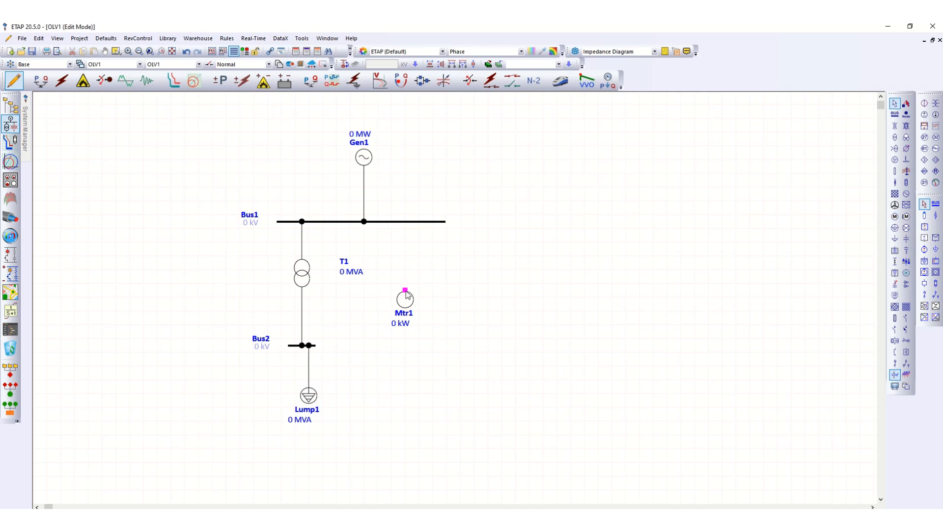
{"action": "left_click_drag", "start_coordinate": [405, 291], "coordinate": [407, 224]}
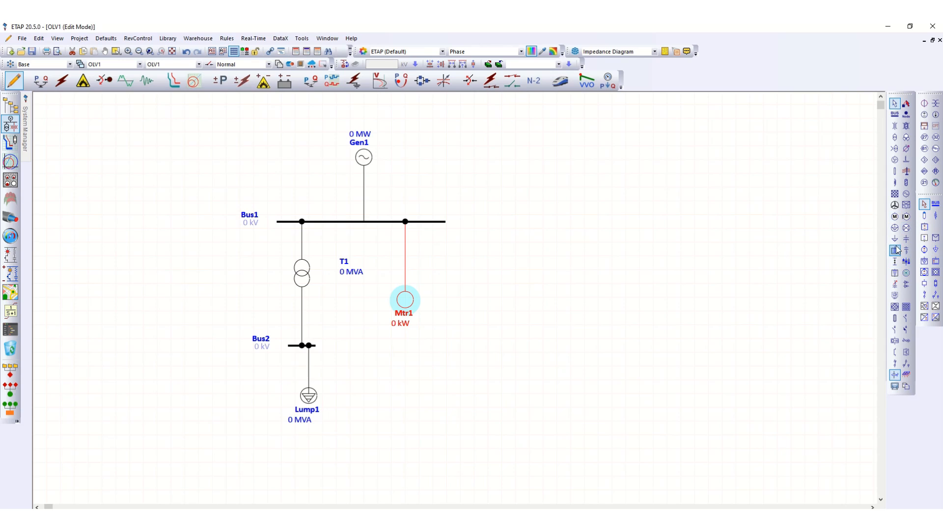
- Add a second lumped load to the right of the motor and connect it to Bus1, extending the bus to the right
{"action": "left_click", "coordinate": [894, 228]}
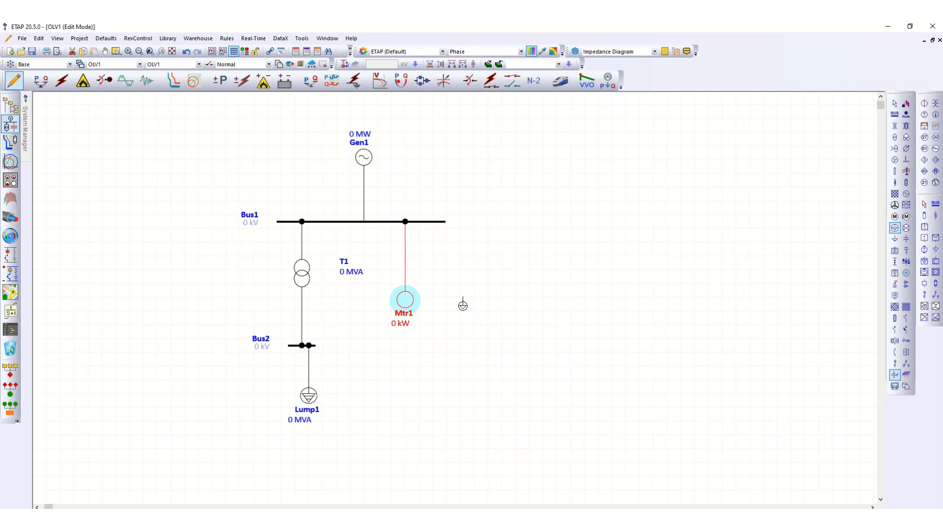
{"action": "left_click", "coordinate": [468, 300]}
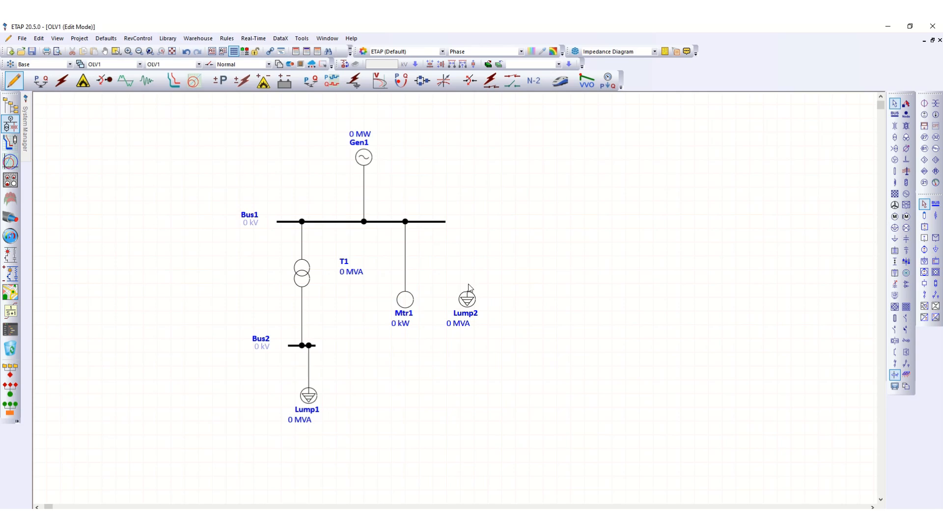
{"action": "left_click", "coordinate": [444, 222]}
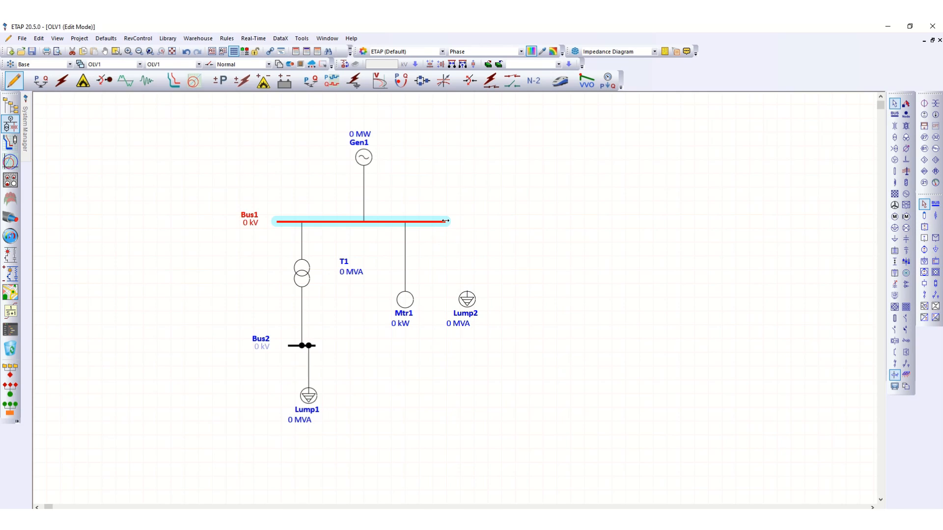
{"action": "left_click_drag", "start_coordinate": [443, 222], "coordinate": [515, 222]}
{"action": "left_click", "coordinate": [469, 298]}
{"action": "left_click_drag", "start_coordinate": [469, 297], "coordinate": [489, 308]}
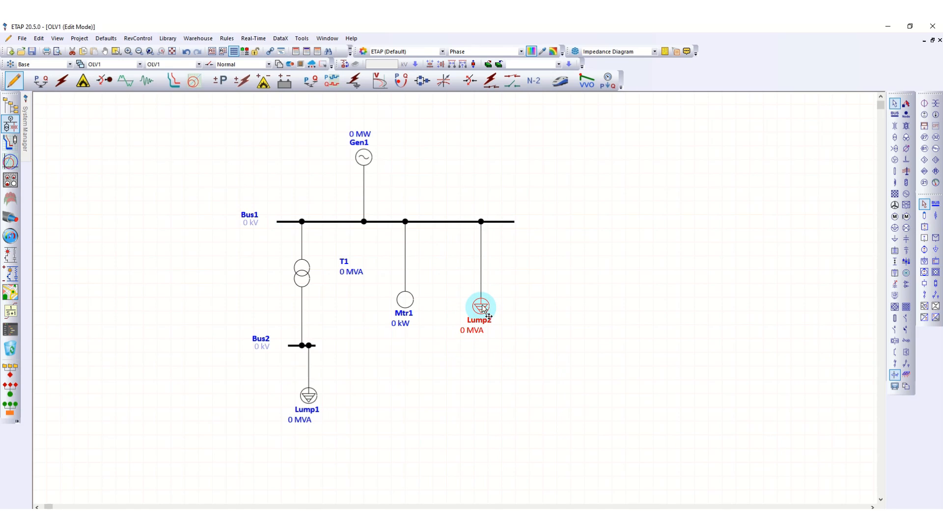
{"action": "left_click", "coordinate": [564, 268]}
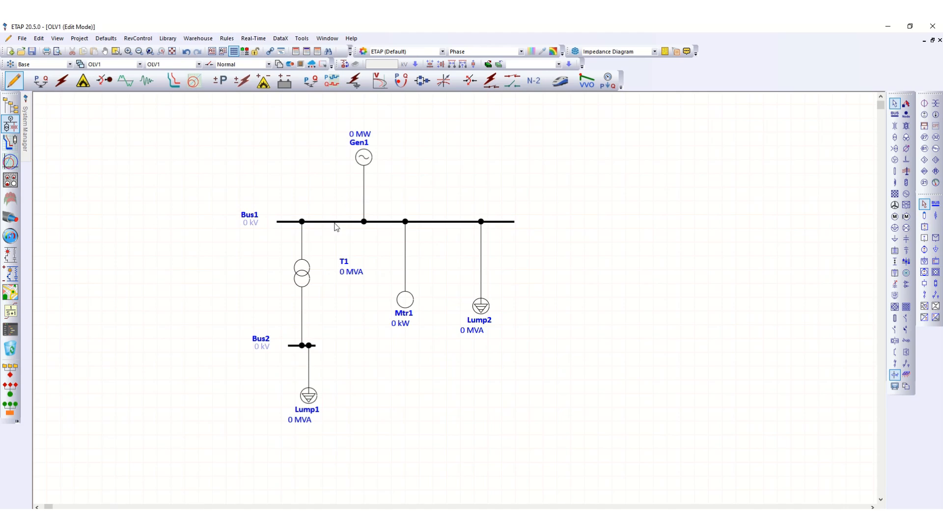
- Set the rating of generator Gen1 to 10 MW and 11 kV
{"action": "double_click", "coordinate": [358, 144]}
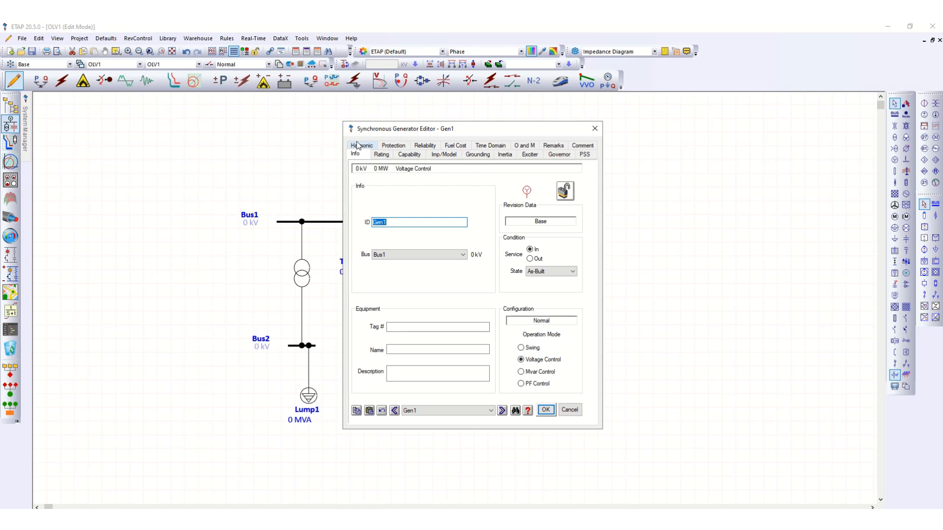
{"action": "left_click", "coordinate": [379, 154]}
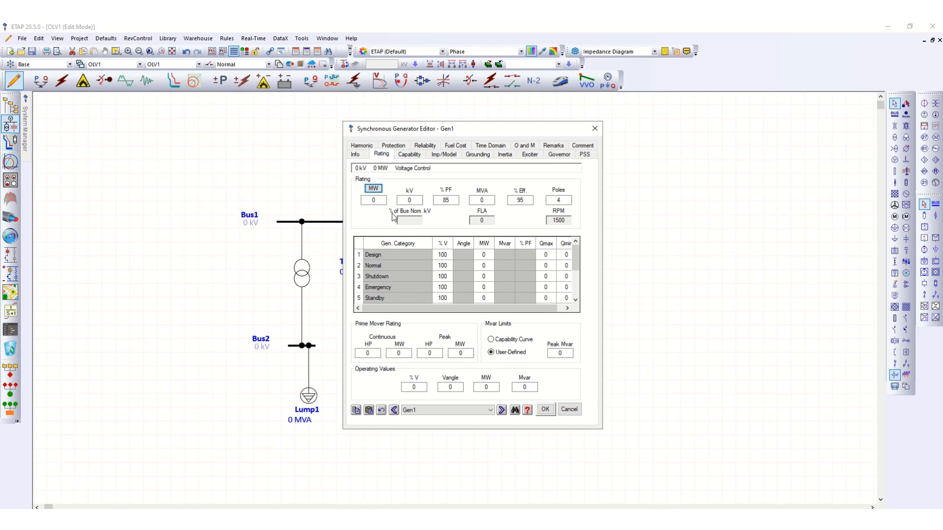
{"action": "double_click", "coordinate": [365, 200]}
{"action": "key", "text": "Tab"}
{"action": "left_click", "coordinate": [415, 201]}
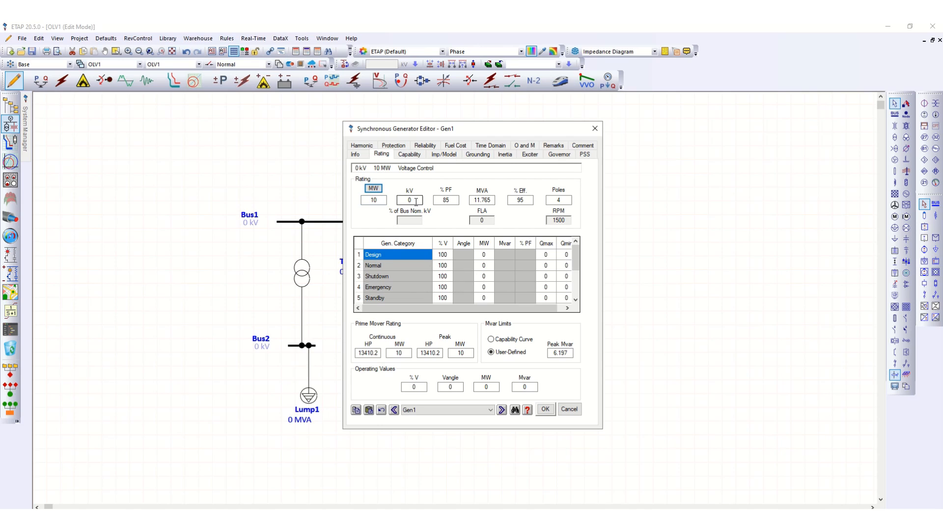
{"action": "double_click", "coordinate": [399, 202]}
{"action": "type", "text": "11"}
{"action": "key", "text": "Tab"}
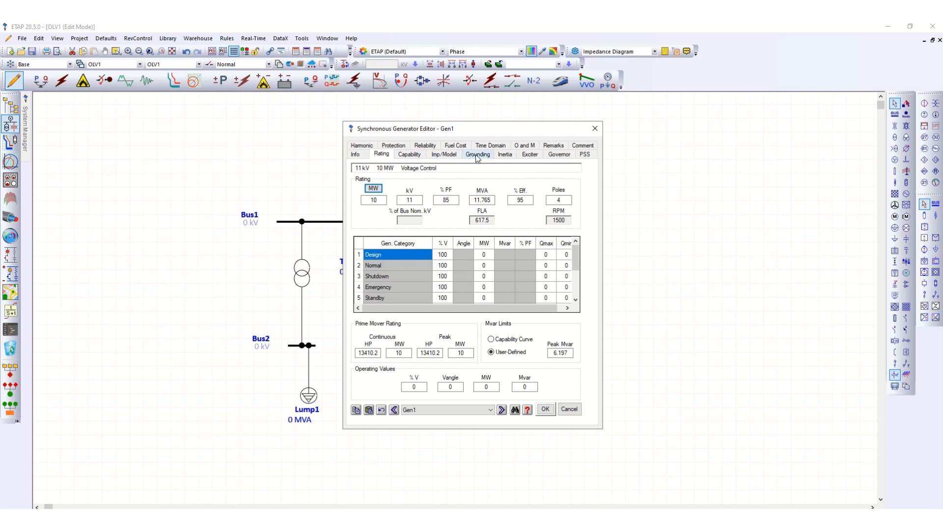
- Fill in the generator's impedance and dynamic model with typical data and accept the generator settings
{"action": "left_click", "coordinate": [444, 155]}
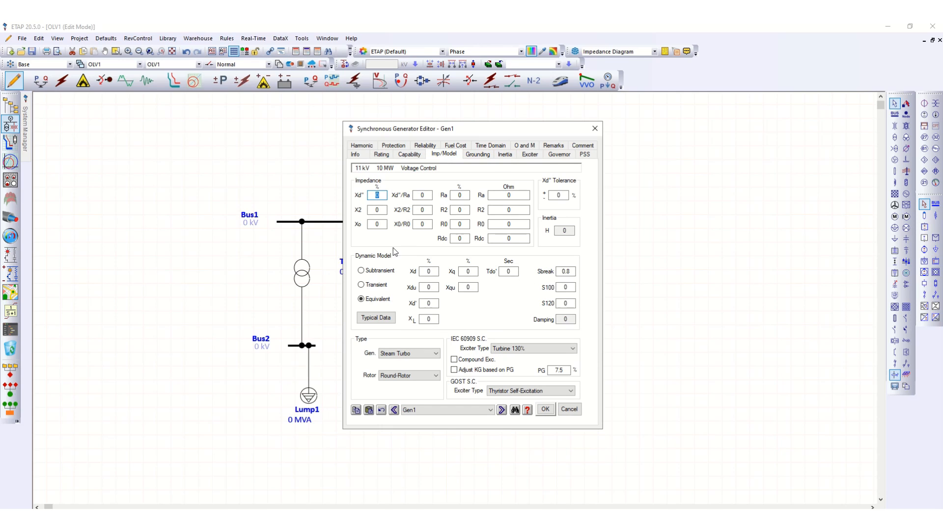
{"action": "left_click", "coordinate": [376, 318]}
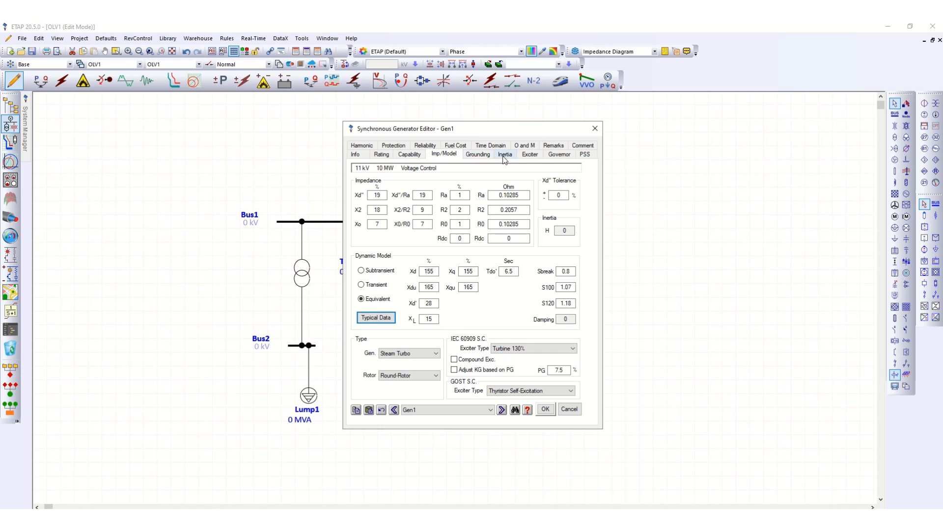
{"action": "left_click", "coordinate": [546, 411]}
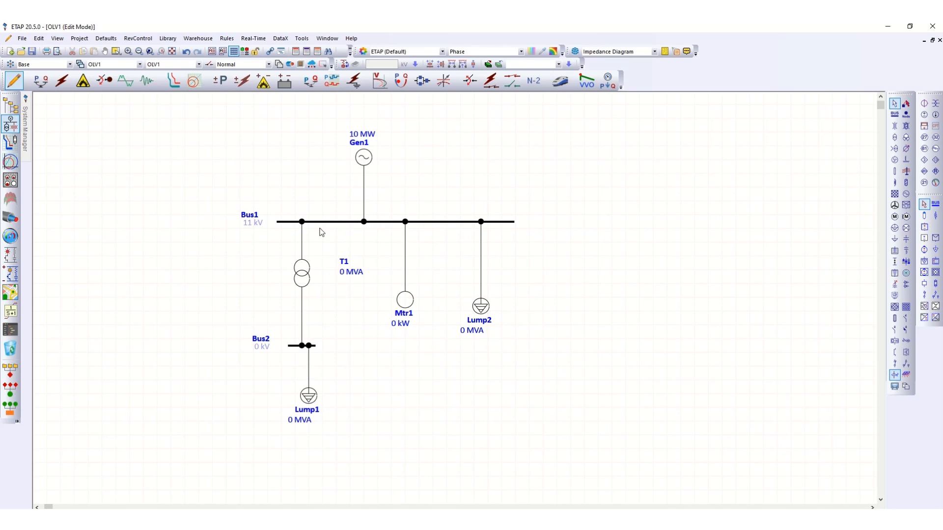
- Rate transformer T1 with a 0.42 kV secondary voltage and a power rating of 2 MVA
{"action": "left_click", "coordinate": [305, 276]}
{"action": "double_click", "coordinate": [306, 276]}
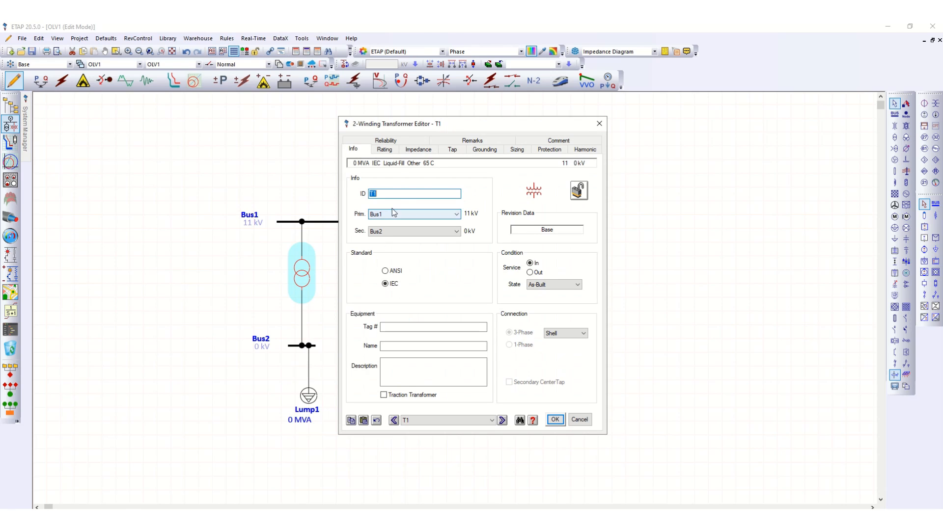
{"action": "left_click", "coordinate": [385, 149]}
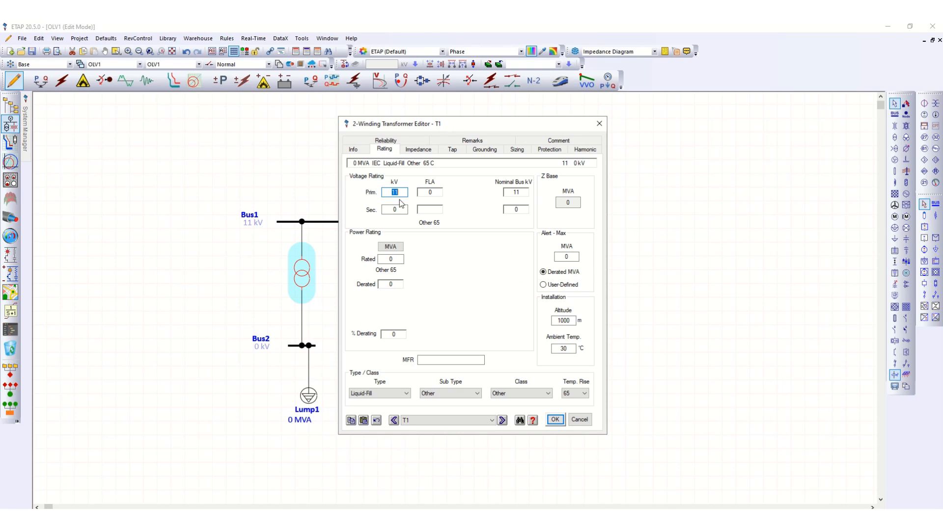
{"action": "left_click", "coordinate": [402, 210]}
{"action": "type", "text": ".41"}
{"action": "key", "text": "BackSpace"}
{"action": "left_click", "coordinate": [385, 260]}
{"action": "type", "text": "1"}
{"action": "key", "text": "Tab"}
- Apply typical Z and X/R values to the transformer's impedance and accept the transformer settings
{"action": "left_click", "coordinate": [419, 151]}
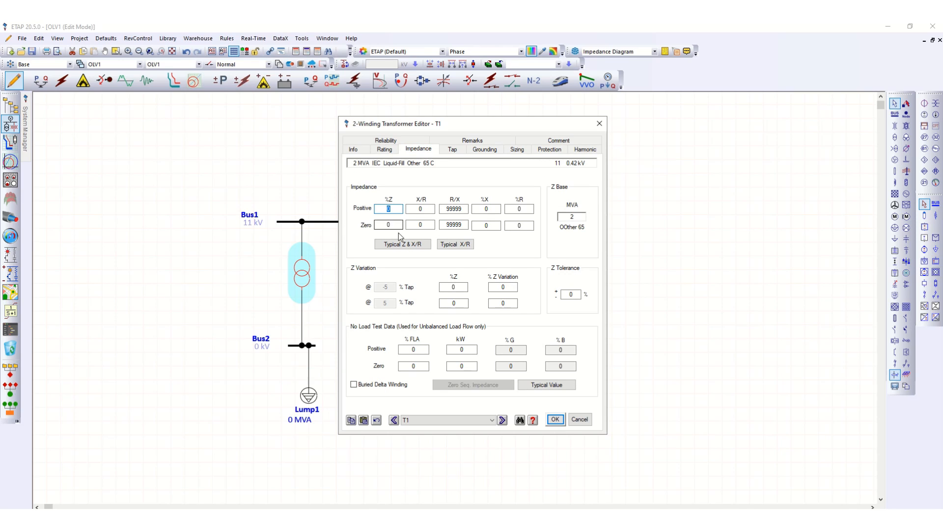
{"action": "left_click", "coordinate": [403, 245]}
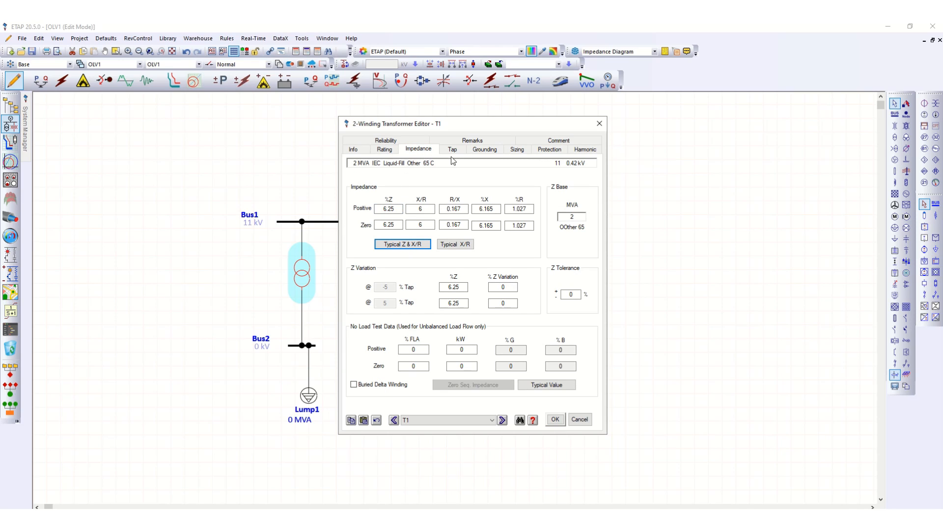
{"action": "left_click", "coordinate": [555, 419]}
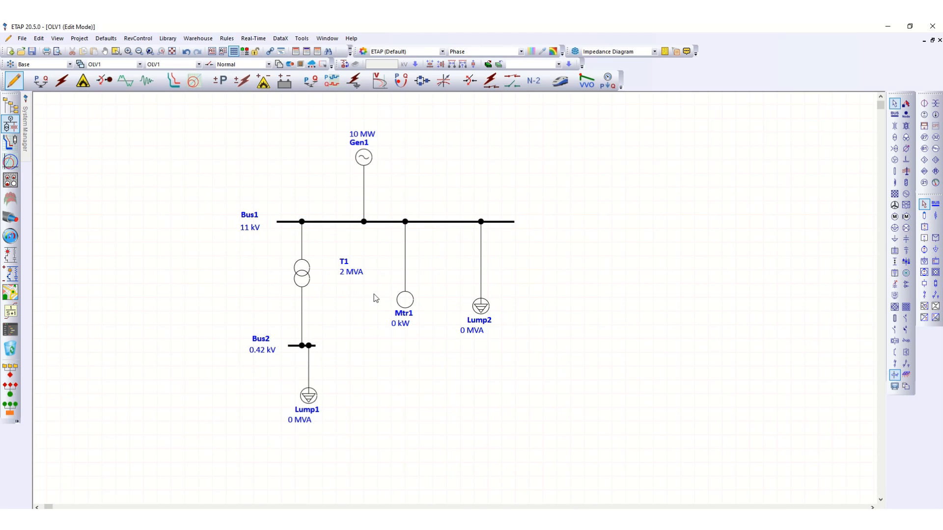
- Rate induction motor Mtr1 at 800 kW and accept the motor settings
{"action": "double_click", "coordinate": [407, 314]}
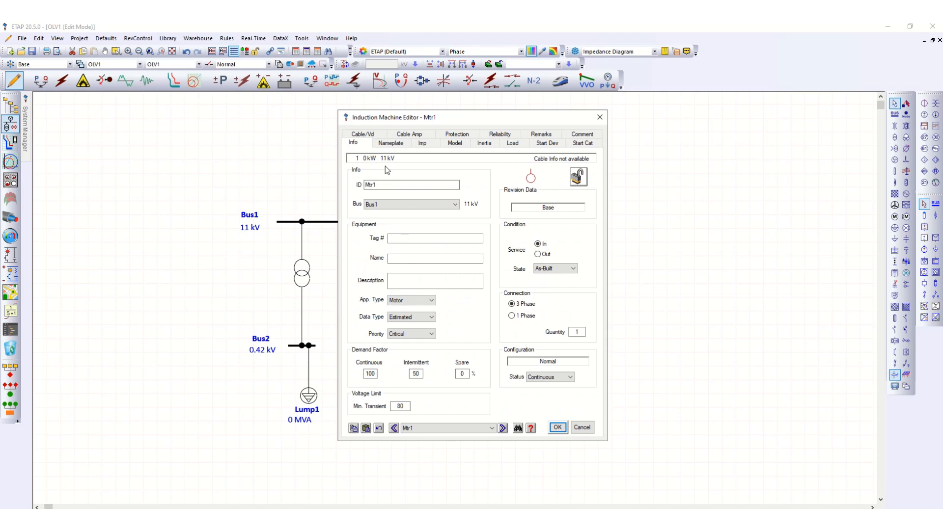
{"action": "left_click", "coordinate": [391, 142]}
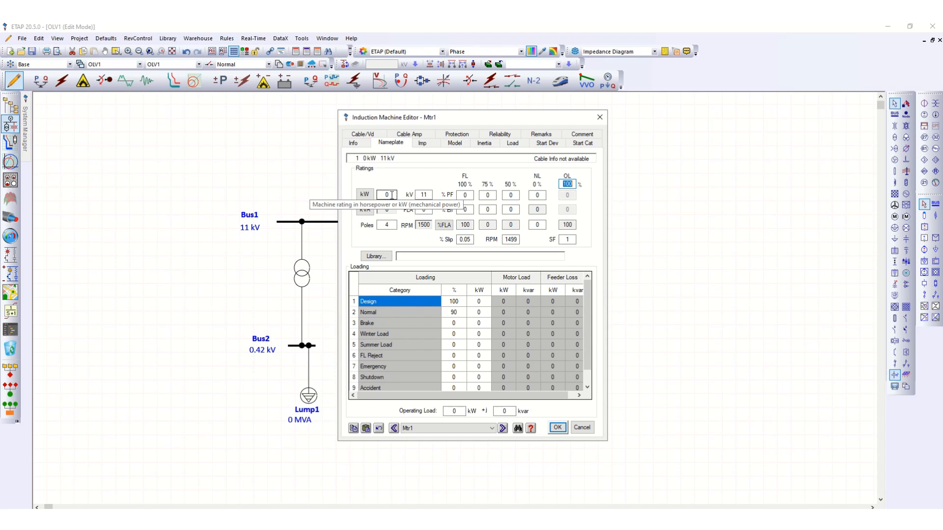
{"action": "left_click", "coordinate": [392, 195]}
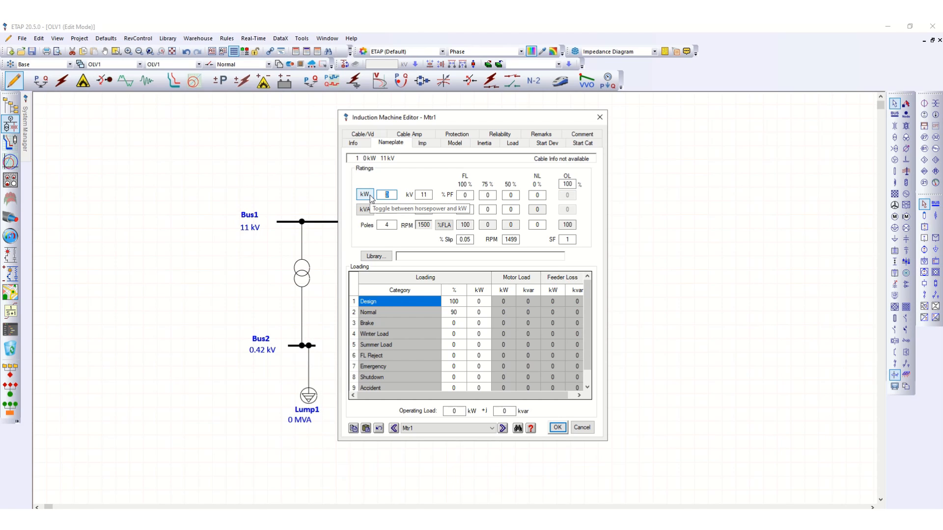
{"action": "type", "text": "800"}
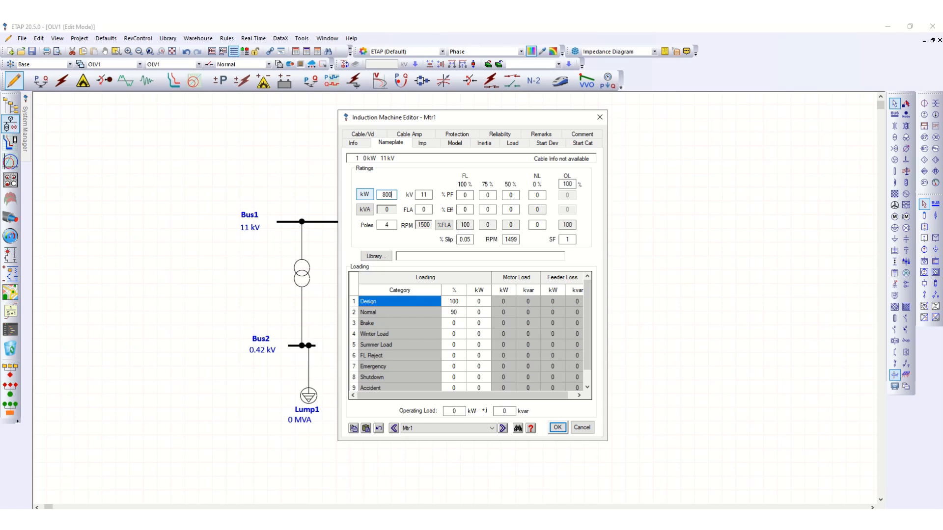
{"action": "key", "text": "Tab"}
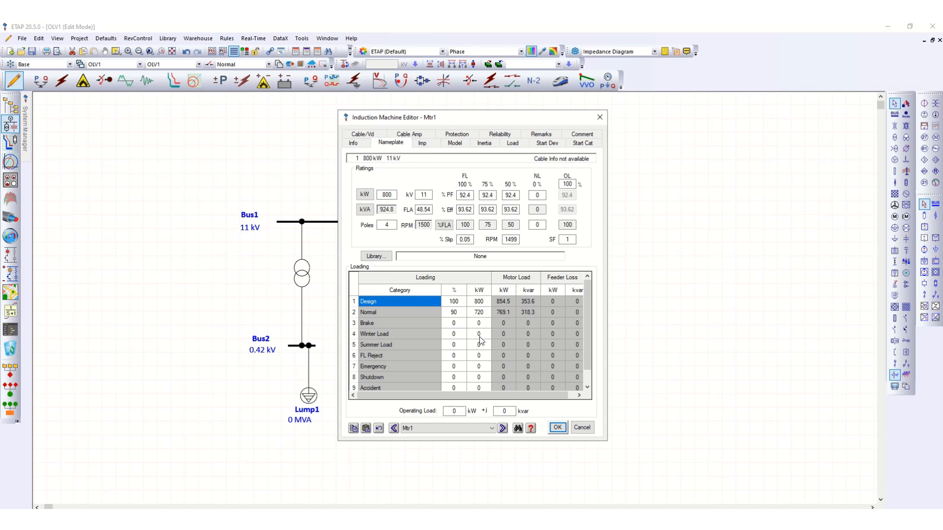
{"action": "left_click", "coordinate": [557, 427]}
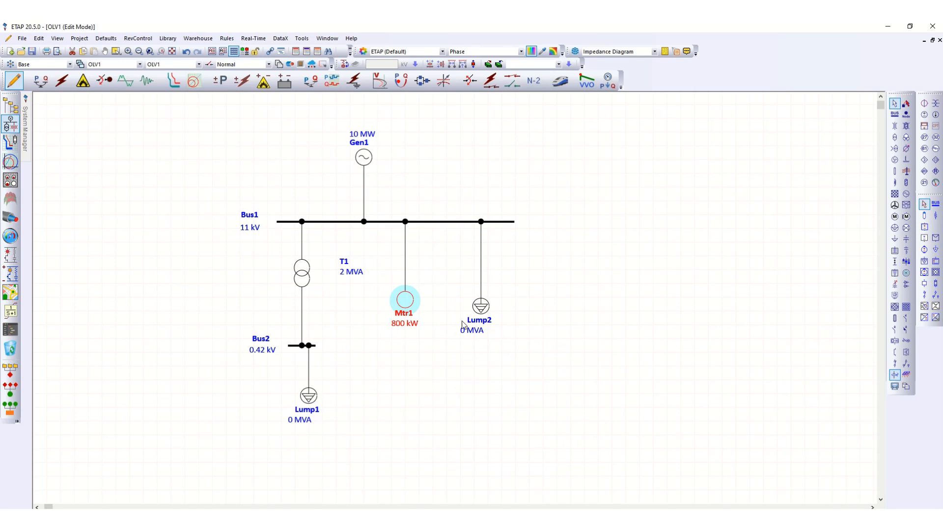
- Set the rating of lumped load Lump2 to 0.4 MVA and accept its settings
{"action": "double_click", "coordinate": [486, 327]}
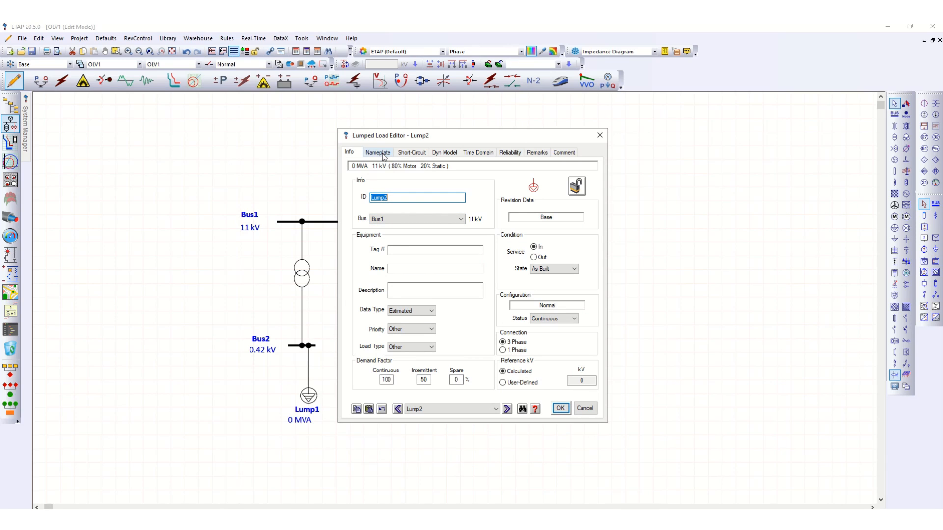
{"action": "left_click", "coordinate": [385, 154]}
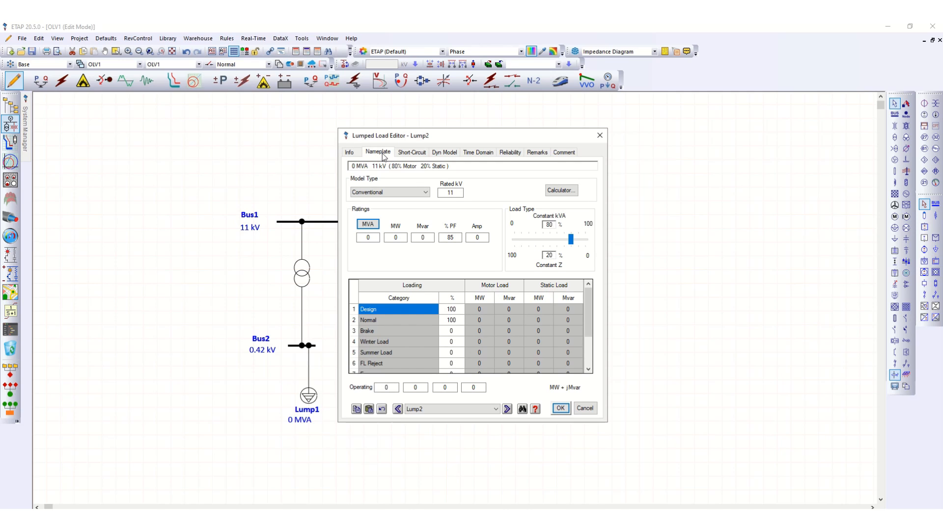
{"action": "left_click", "coordinate": [378, 237]}
{"action": "left_click", "coordinate": [381, 260]}
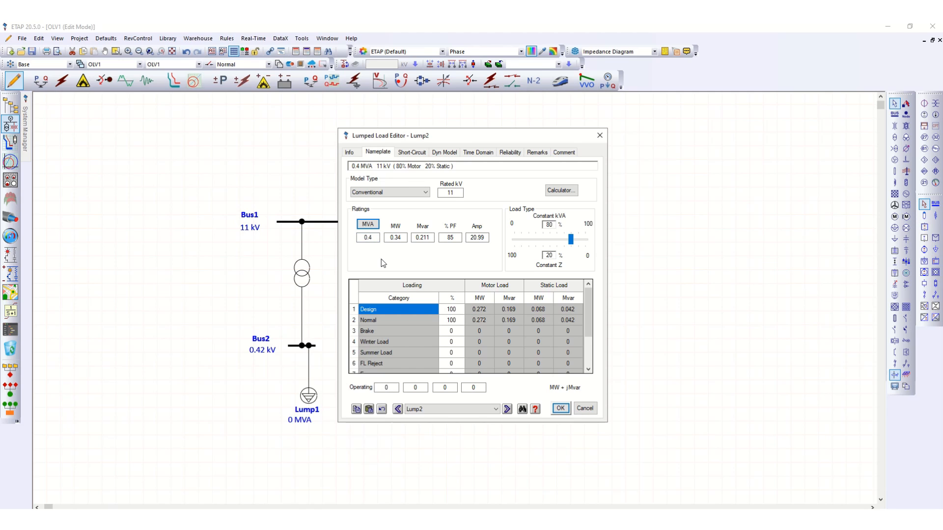
{"action": "left_click", "coordinate": [561, 408]}
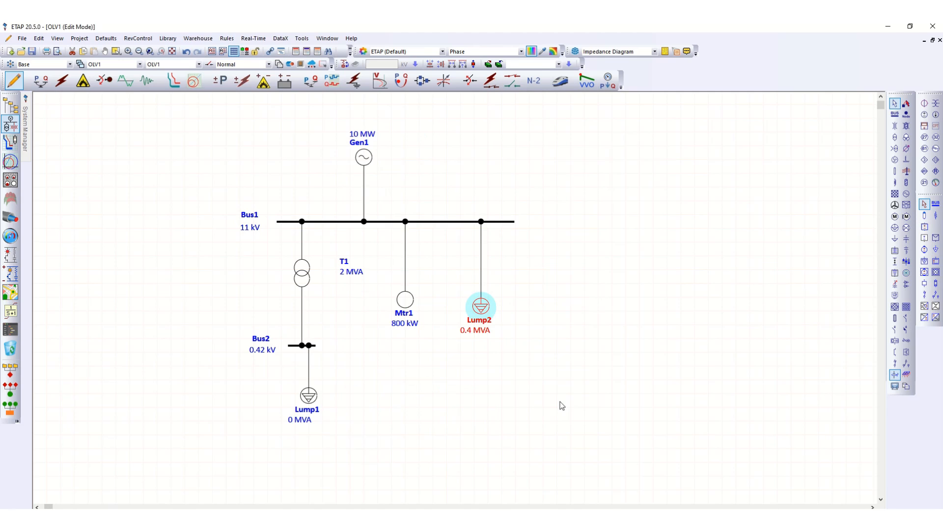
- Set the rating of lumped load Lump1 on Bus2 to 0.3 MVA and accept its settings
{"action": "double_click", "coordinate": [308, 414]}
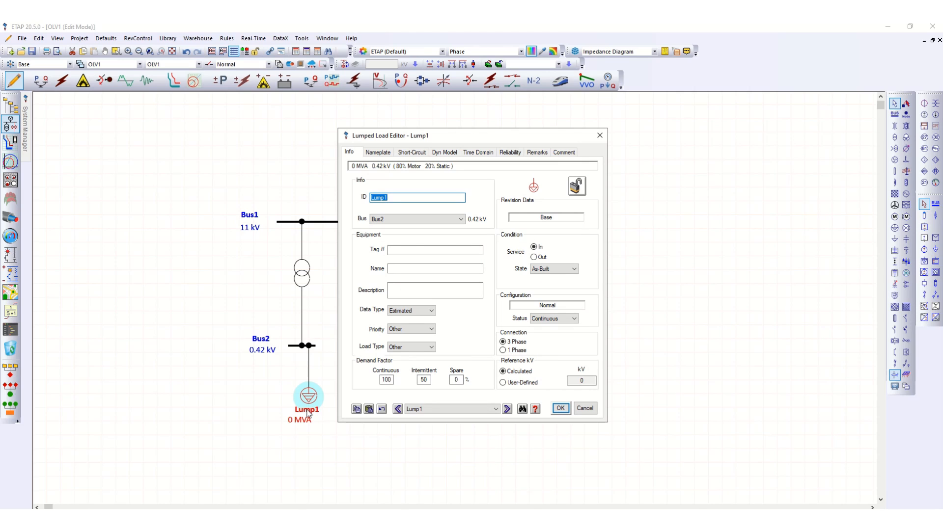
{"action": "left_click", "coordinate": [386, 154]}
{"action": "left_click", "coordinate": [377, 238]}
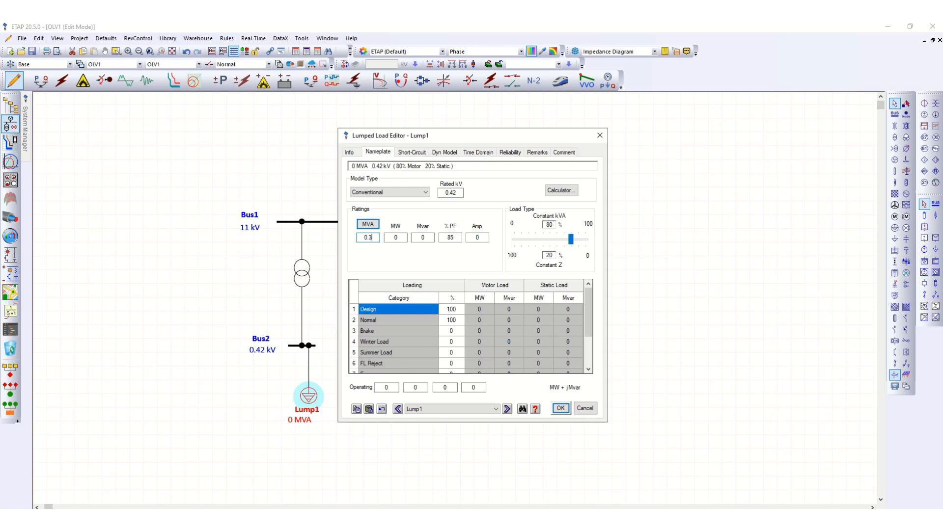
{"action": "key", "text": "Tab"}
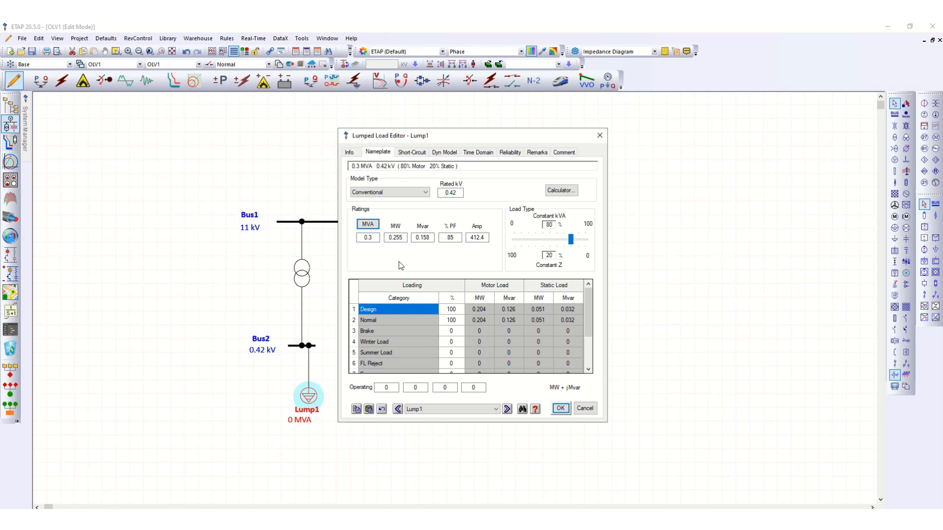
{"action": "left_click", "coordinate": [560, 408]}
{"action": "left_click", "coordinate": [519, 422]}
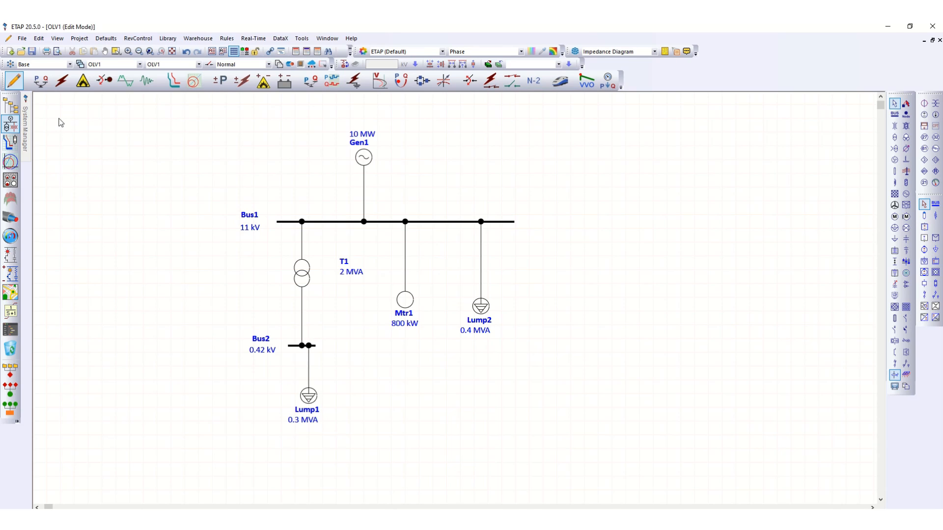
- Run a load flow analysis with the output file named LF and show units on the diagram results
{"action": "left_click", "coordinate": [41, 80]}
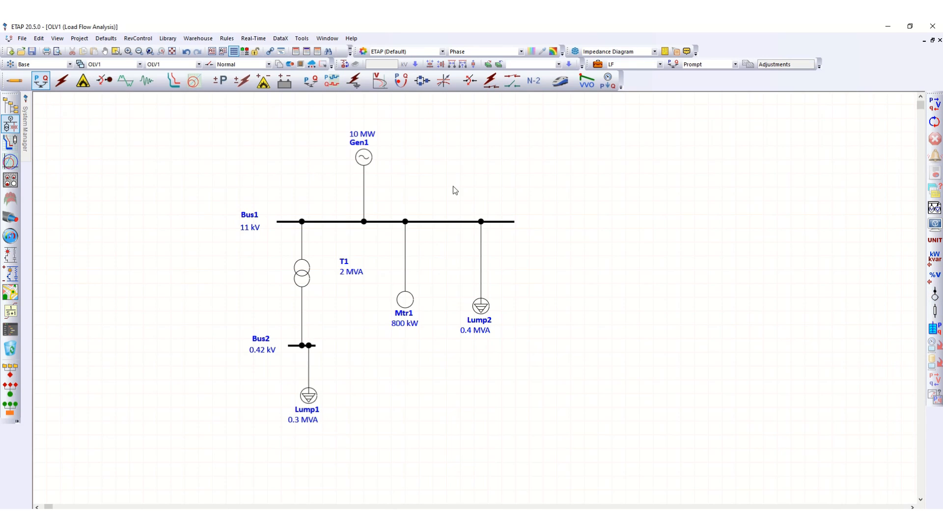
{"action": "left_click", "coordinate": [935, 109]}
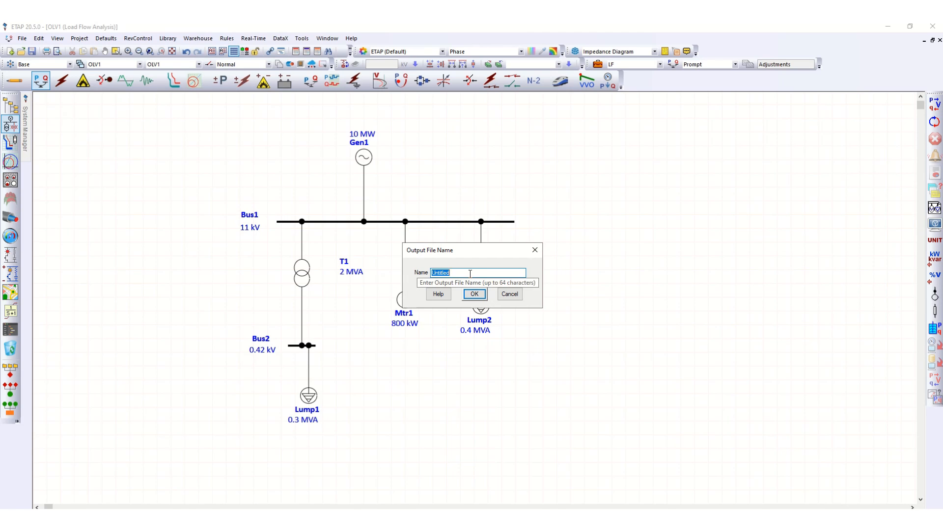
{"action": "type", "text": "LF"}
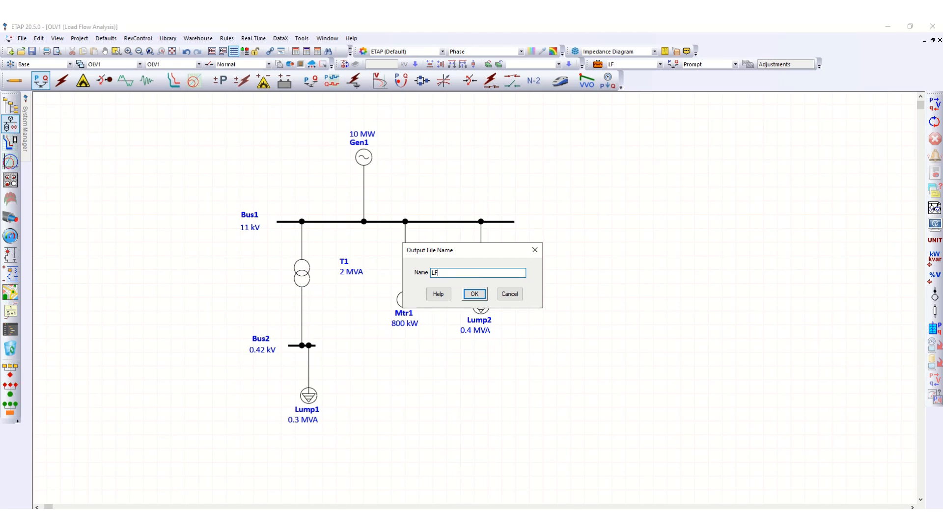
{"action": "left_click", "coordinate": [475, 294]}
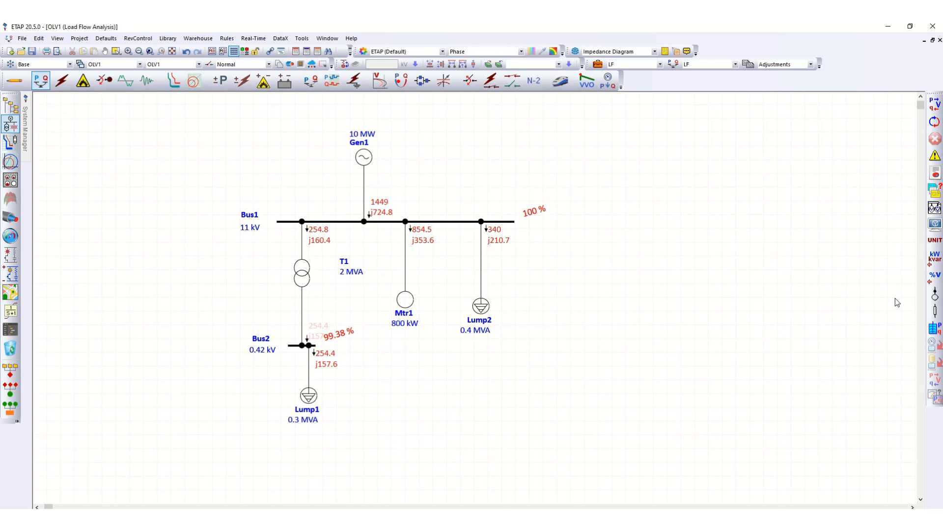
{"action": "left_click", "coordinate": [935, 242]}
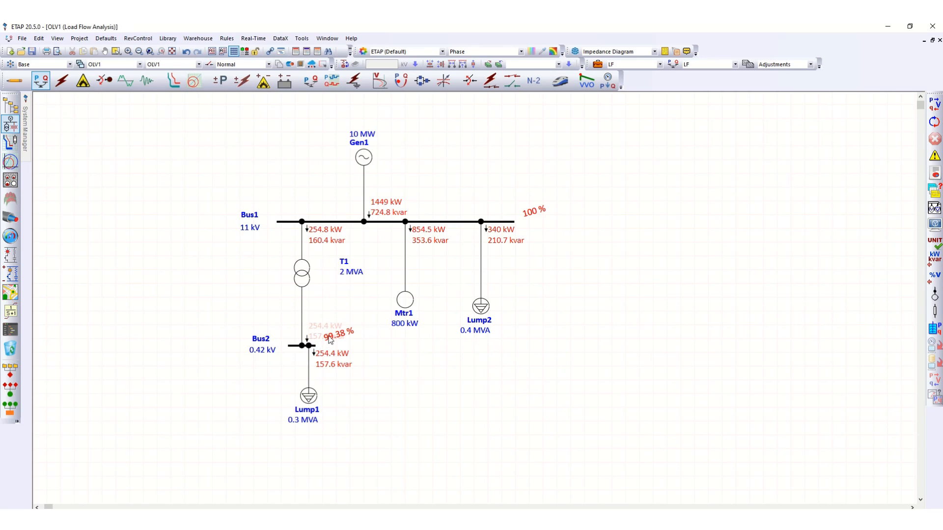
{"action": "left_click_drag", "start_coordinate": [331, 338], "coordinate": [339, 342]}
- Switch to short-circuit analysis and mark Bus1 as the faulted bus
{"action": "left_click", "coordinate": [64, 82]}
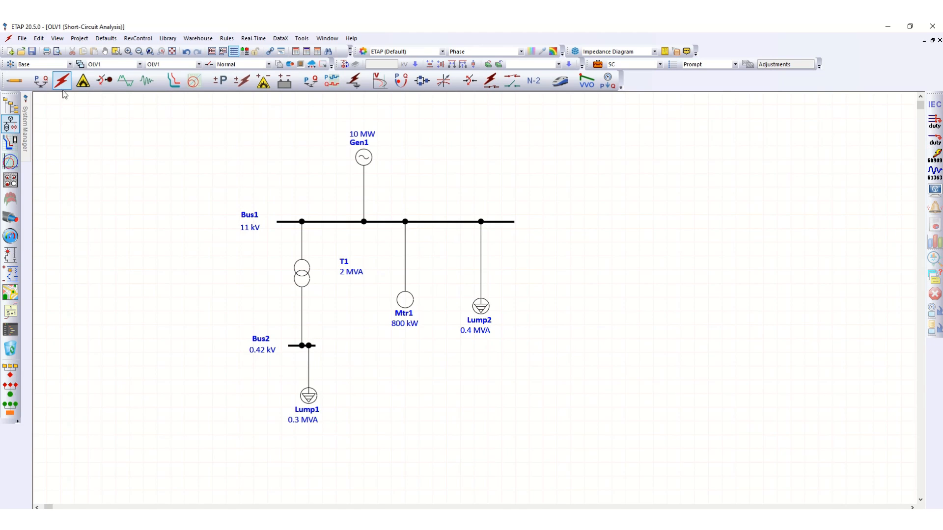
{"action": "left_click", "coordinate": [436, 222]}
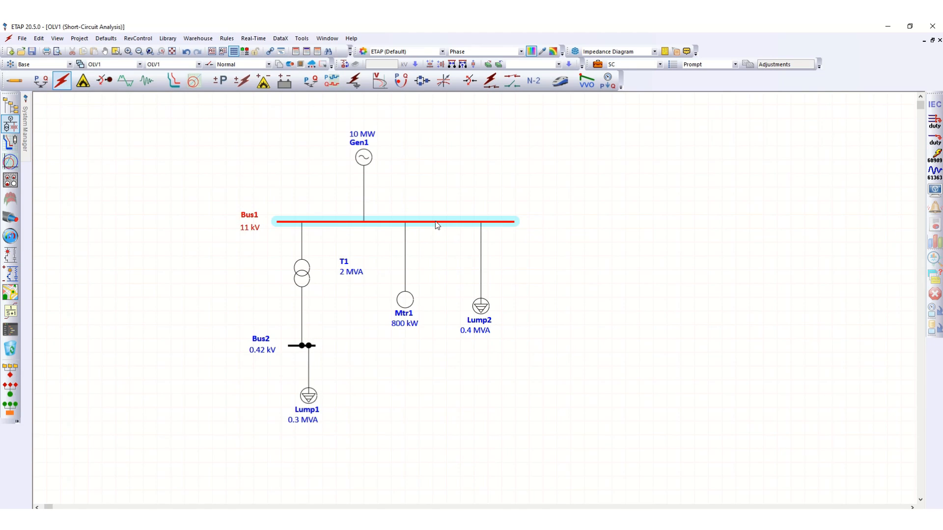
{"action": "right_click", "coordinate": [436, 224]}
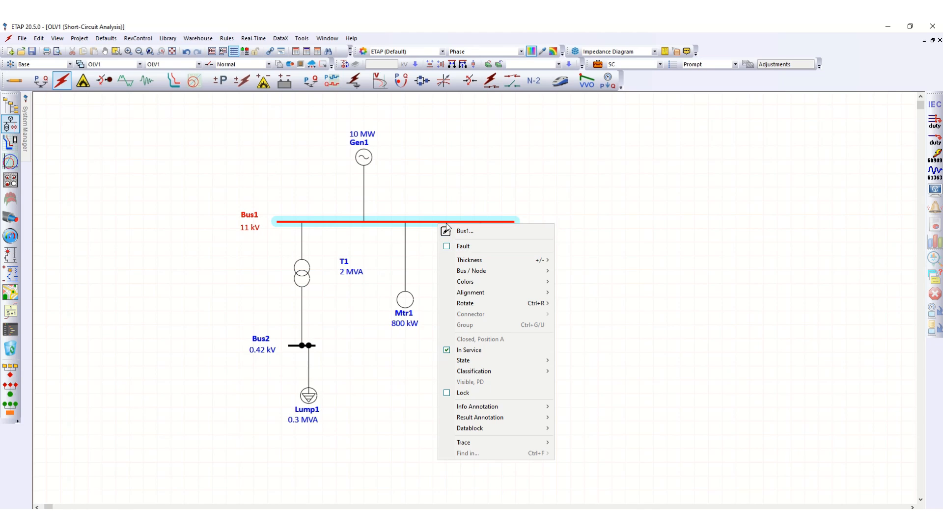
{"action": "left_click", "coordinate": [470, 249]}
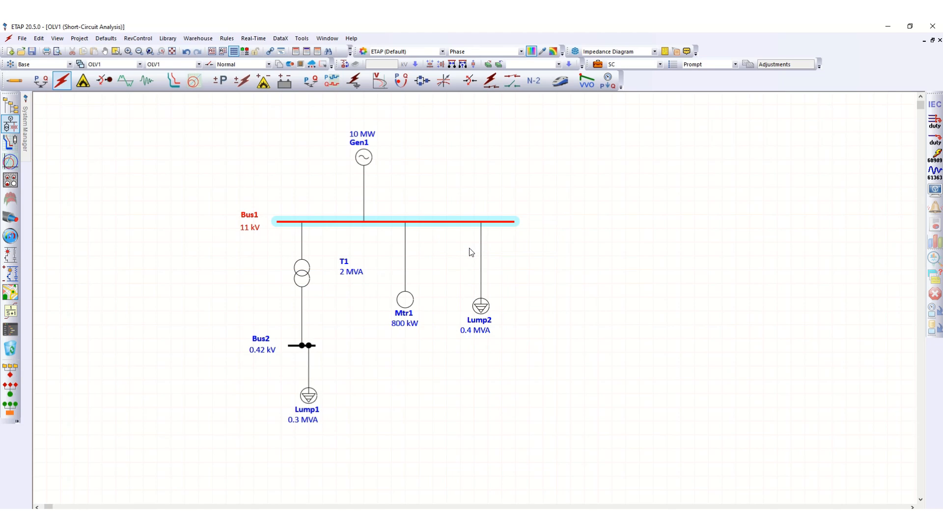
{"action": "left_click", "coordinate": [633, 231]}
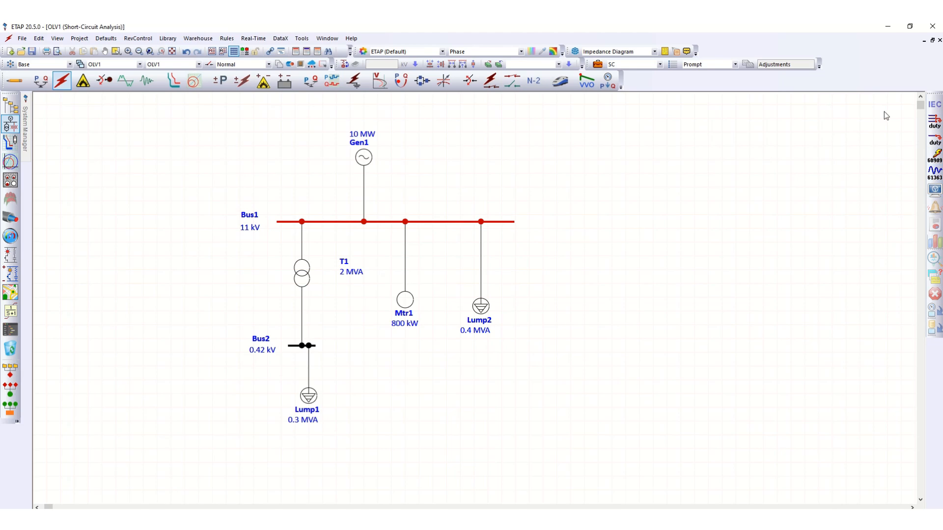
- Run the IEC 60909 short-circuit calculation with the output file named SC
{"action": "left_click", "coordinate": [934, 156]}
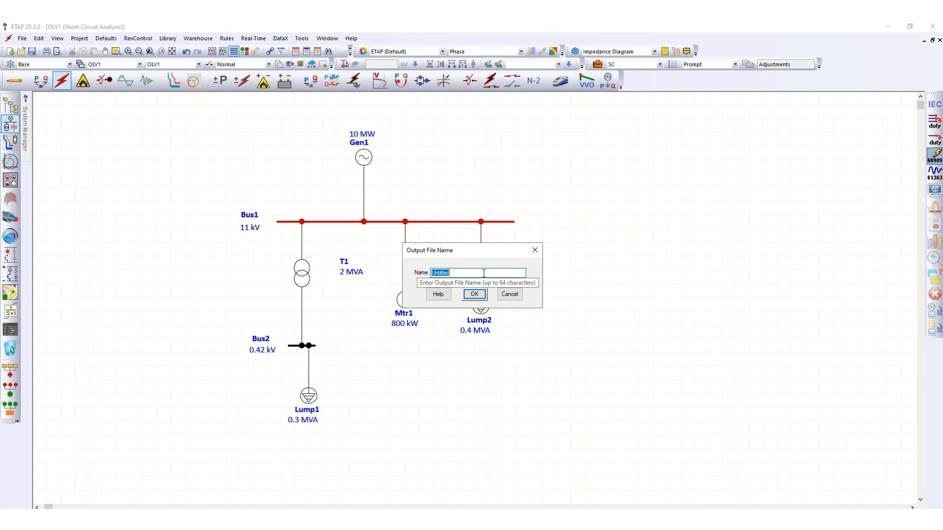
{"action": "type", "text": "SC"}
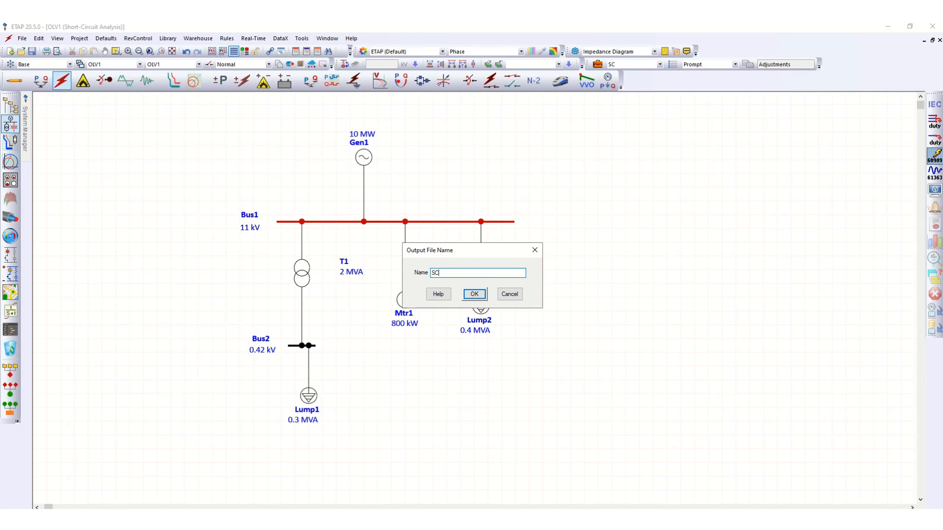
{"action": "left_click", "coordinate": [473, 295]}
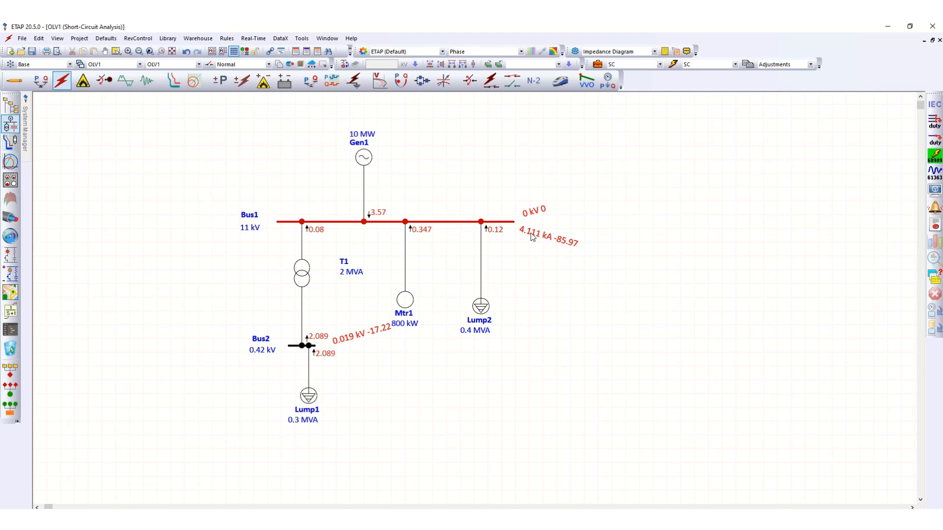
- Set the short-circuit display options to show units and the L-G fault type results
{"action": "left_click", "coordinate": [933, 192]}
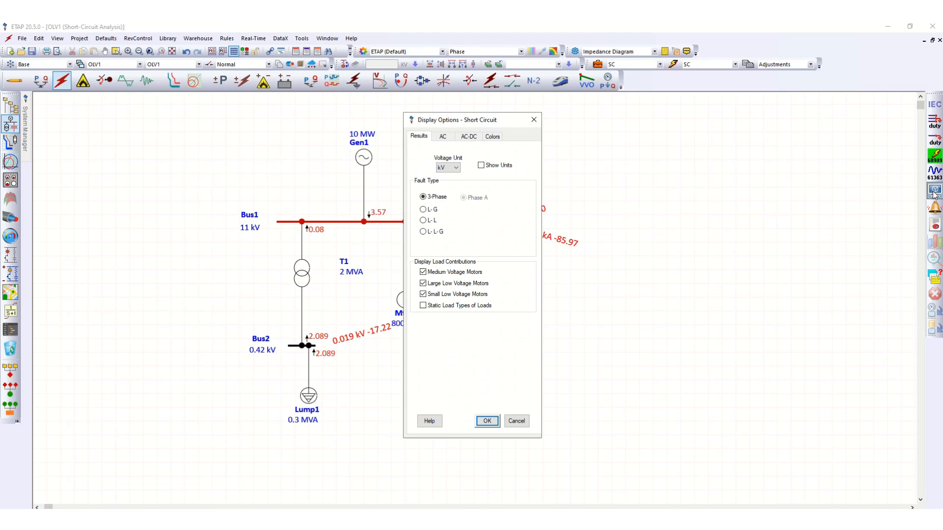
{"action": "left_click_drag", "start_coordinate": [450, 121], "coordinate": [608, 118]}
{"action": "left_click", "coordinate": [640, 163]}
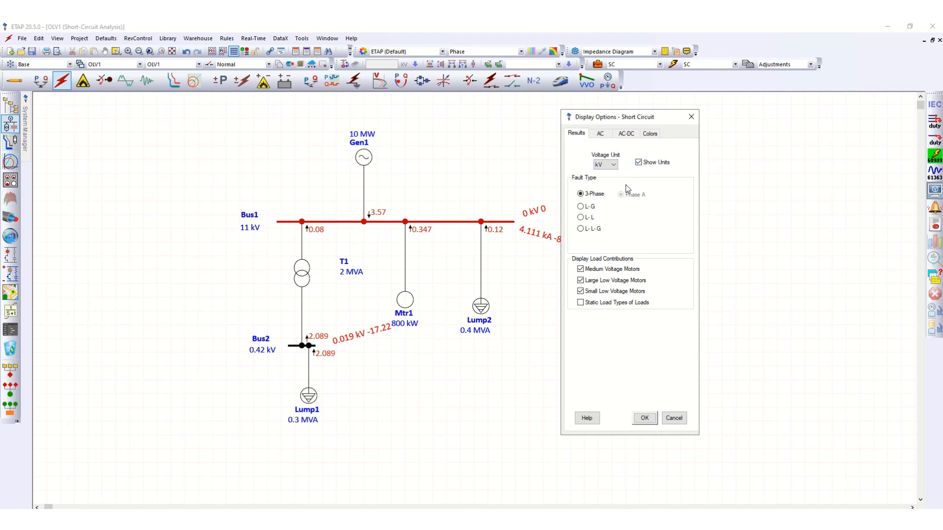
{"action": "left_click", "coordinate": [582, 207]}
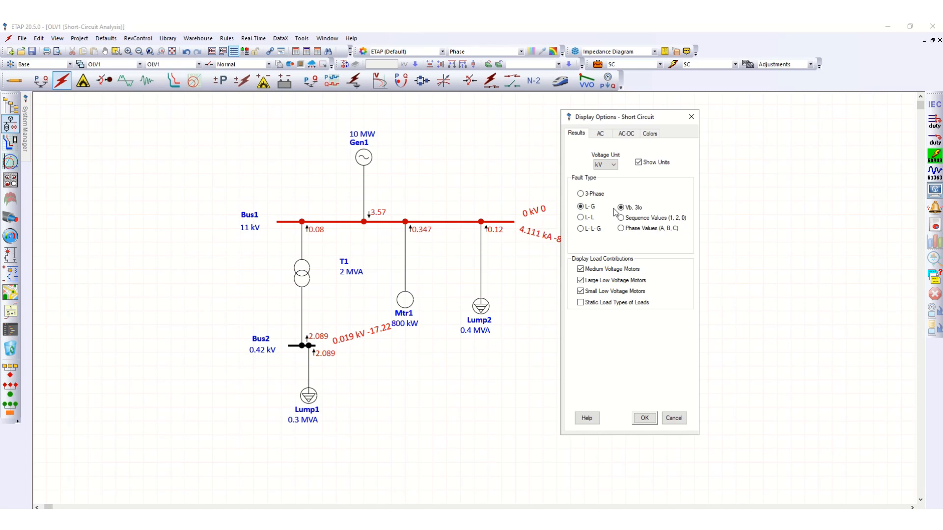
{"action": "left_click", "coordinate": [644, 418]}
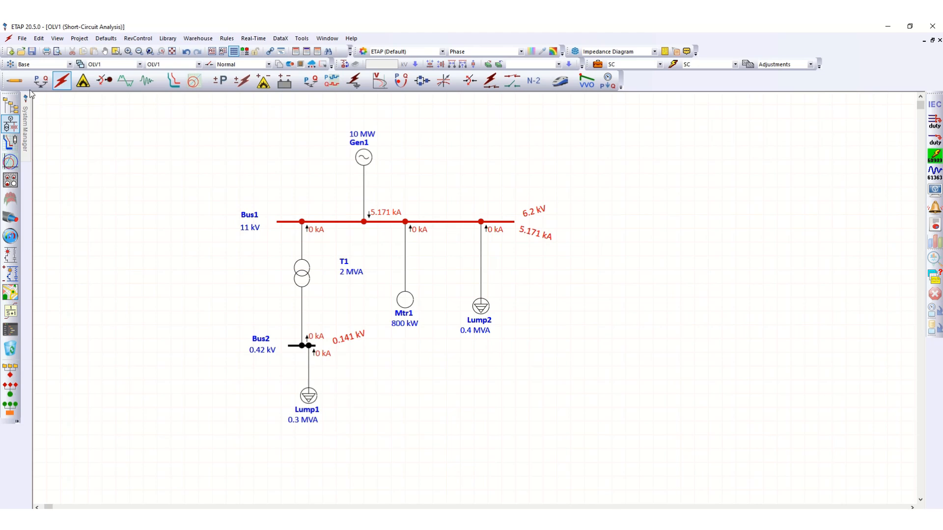
- Return to edit mode, place a ground grid beside Bus1 and enlarge it to enclose the whole bus
{"action": "left_click", "coordinate": [15, 80]}
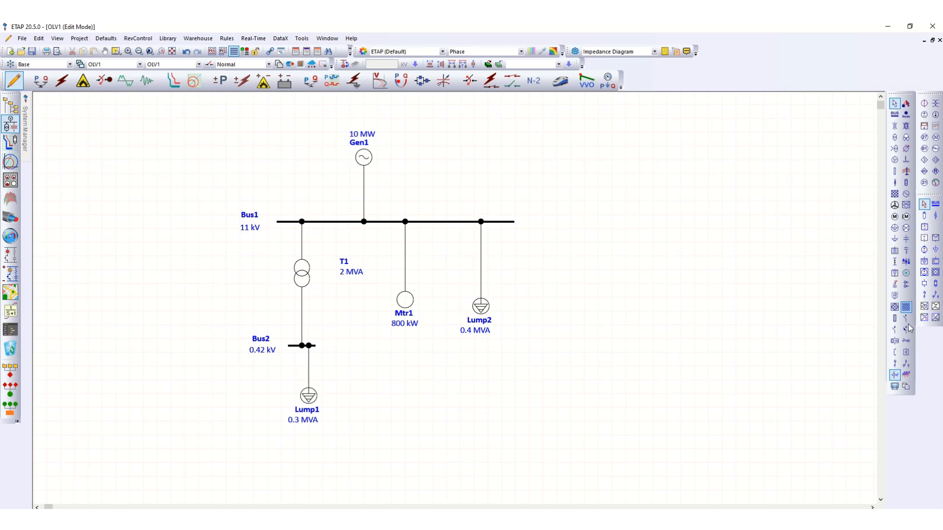
{"action": "left_click", "coordinate": [907, 375]}
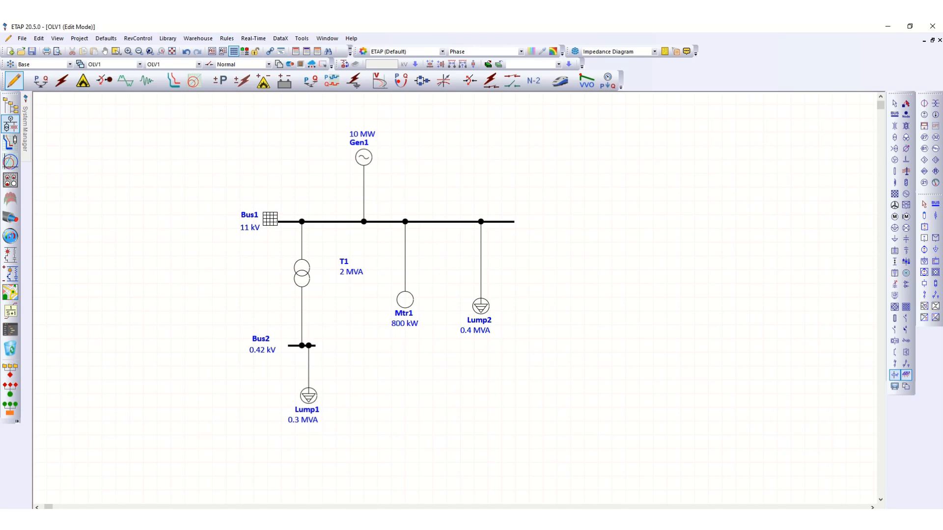
{"action": "left_click", "coordinate": [270, 211]}
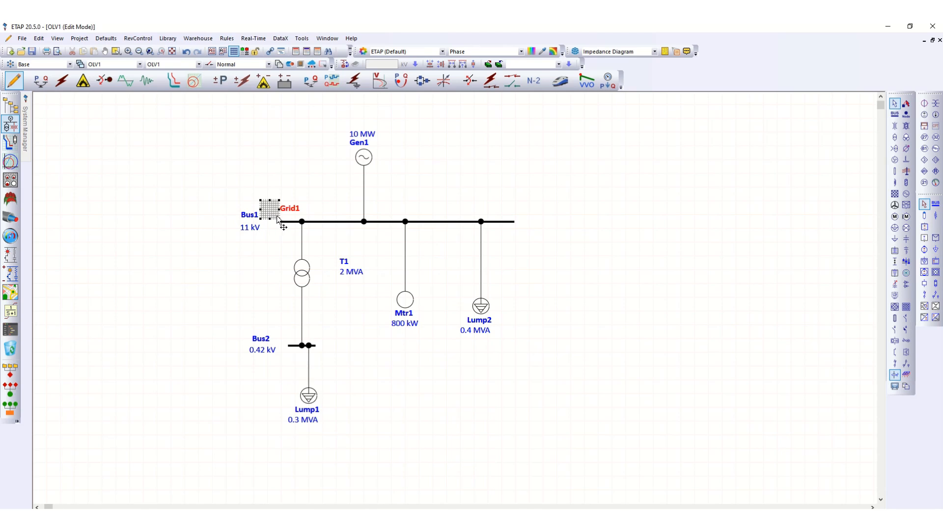
{"action": "left_click_drag", "start_coordinate": [279, 220], "coordinate": [277, 221]}
{"action": "left_click", "coordinate": [279, 221]}
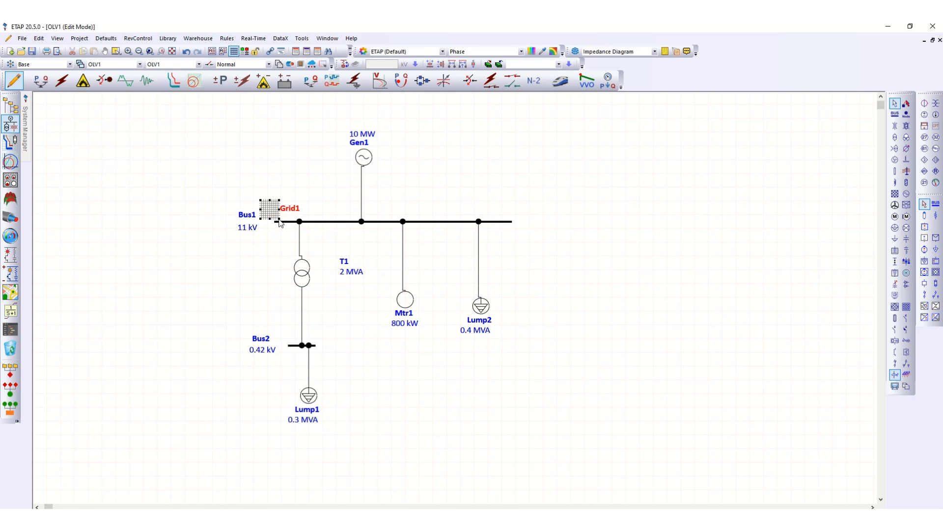
{"action": "left_click_drag", "start_coordinate": [270, 211], "coordinate": [523, 243]}
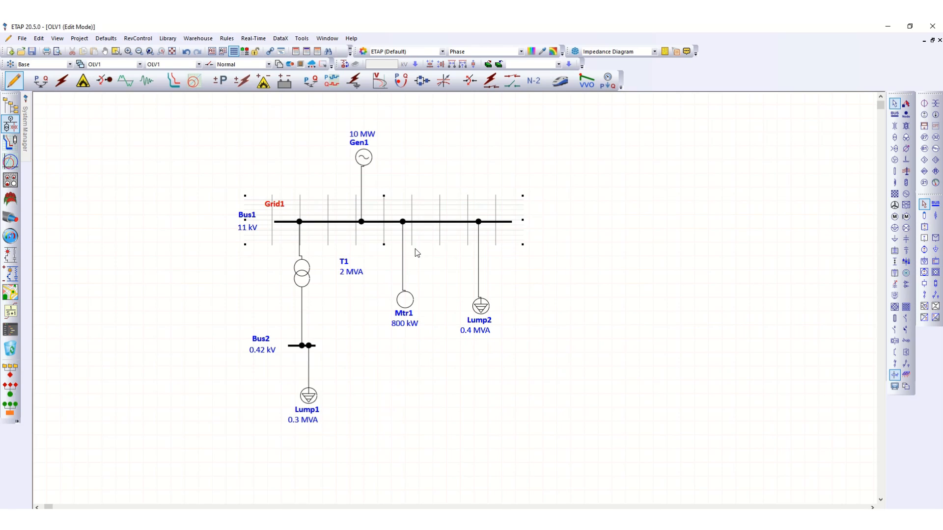
- Change Grid1's symbol to GRD4.emf and shift the ground grid slightly over Bus1
{"action": "right_click", "coordinate": [428, 211]}
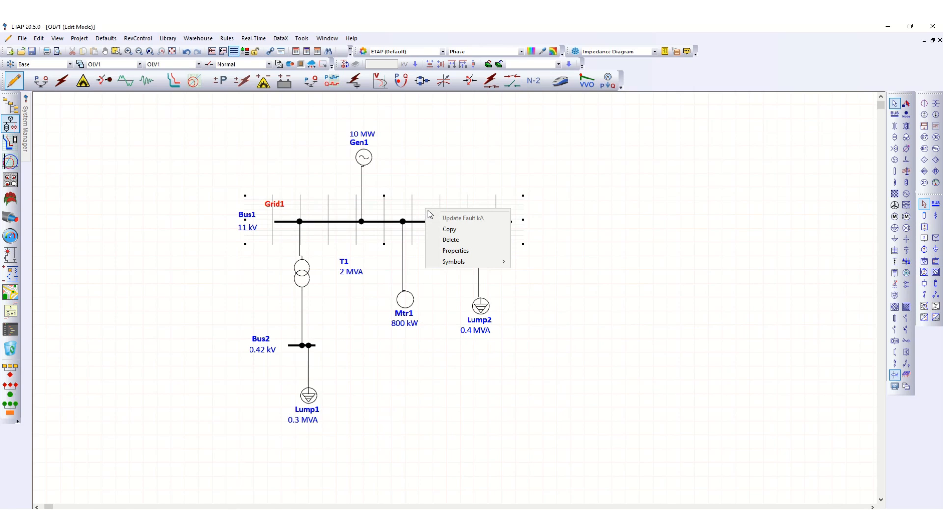
{"action": "mouse_move", "coordinate": [470, 263]}
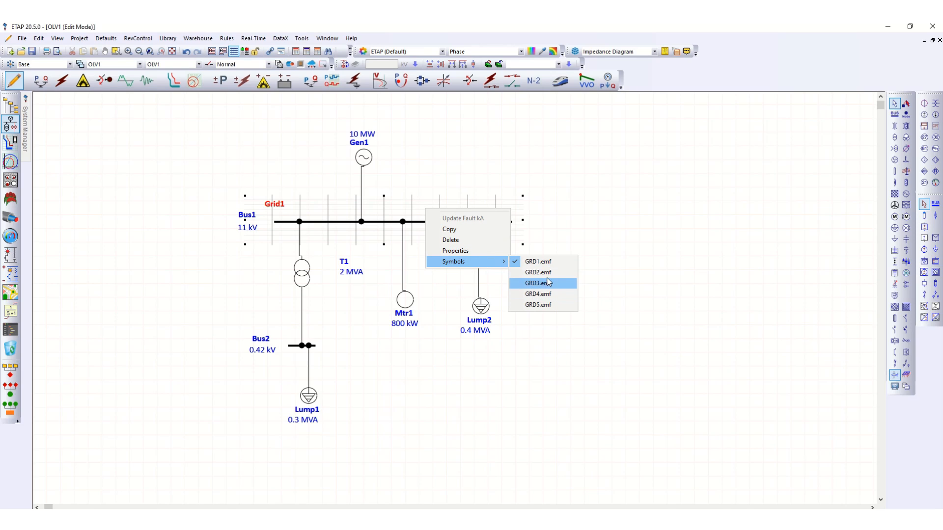
{"action": "left_click", "coordinate": [542, 295]}
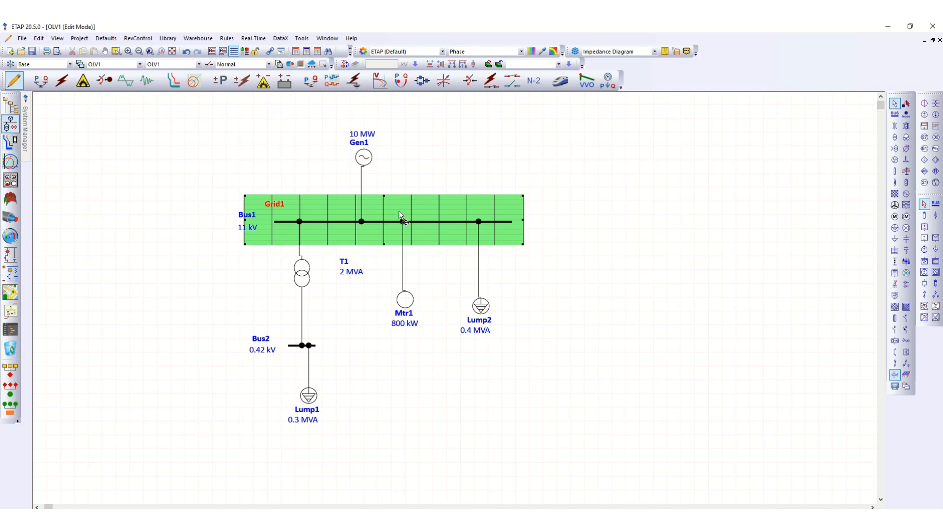
{"action": "left_click_drag", "start_coordinate": [399, 211], "coordinate": [403, 216]}
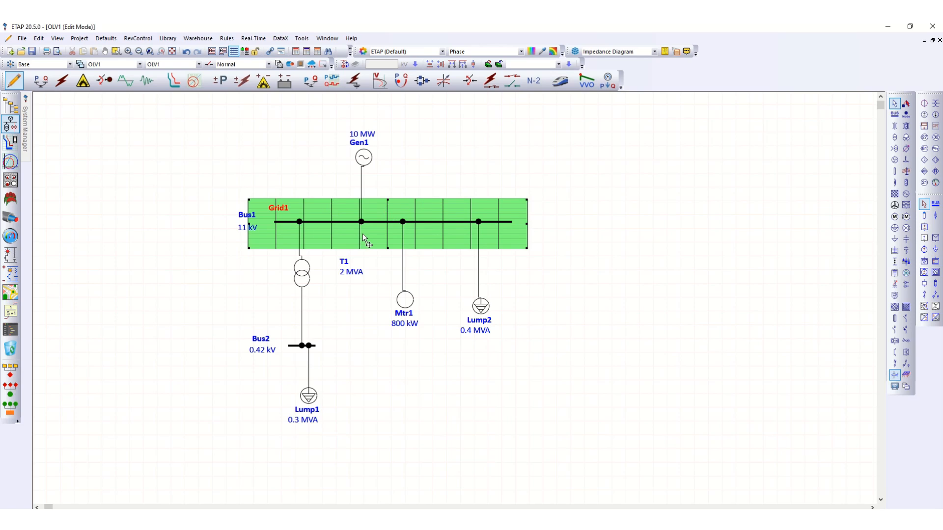
{"action": "left_click_drag", "start_coordinate": [356, 214], "coordinate": [361, 221]}
{"action": "right_click", "coordinate": [321, 209]}
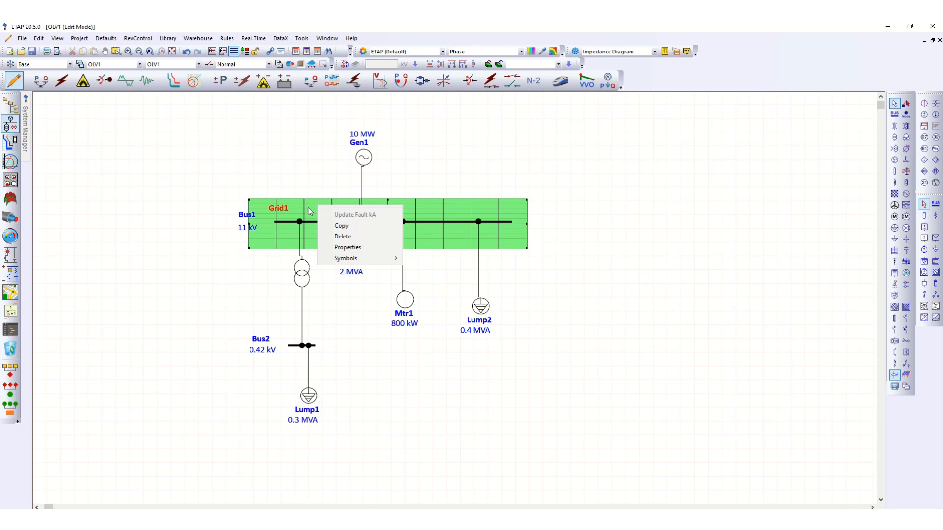
{"action": "left_click", "coordinate": [308, 208]}
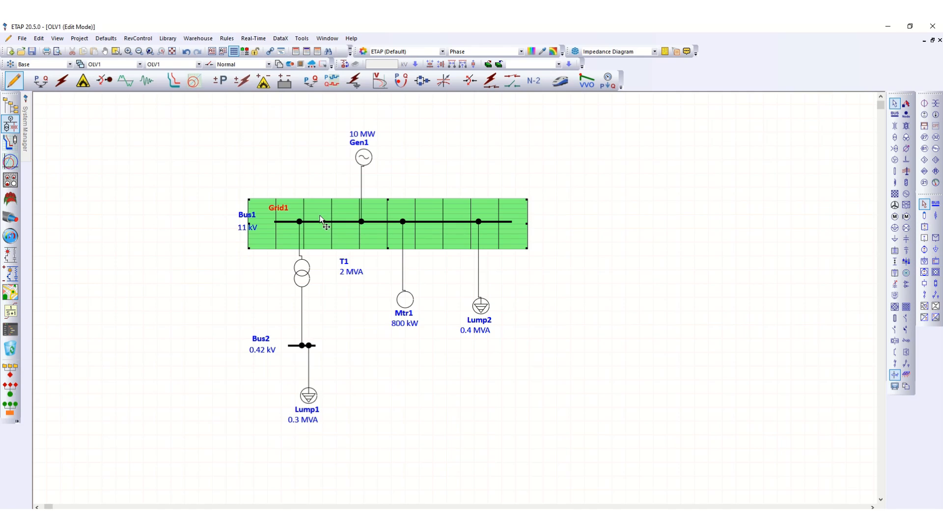
{"action": "right_click", "coordinate": [262, 222]}
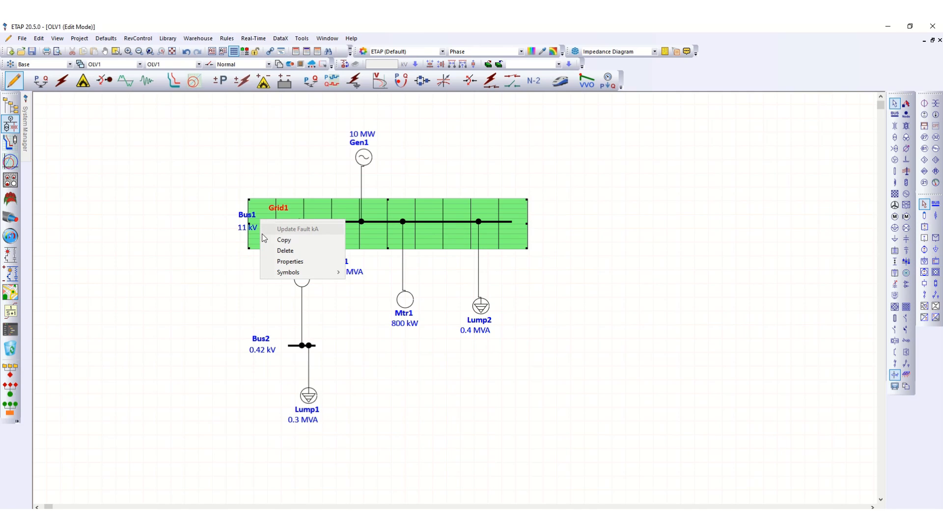
{"action": "left_click", "coordinate": [268, 245]}
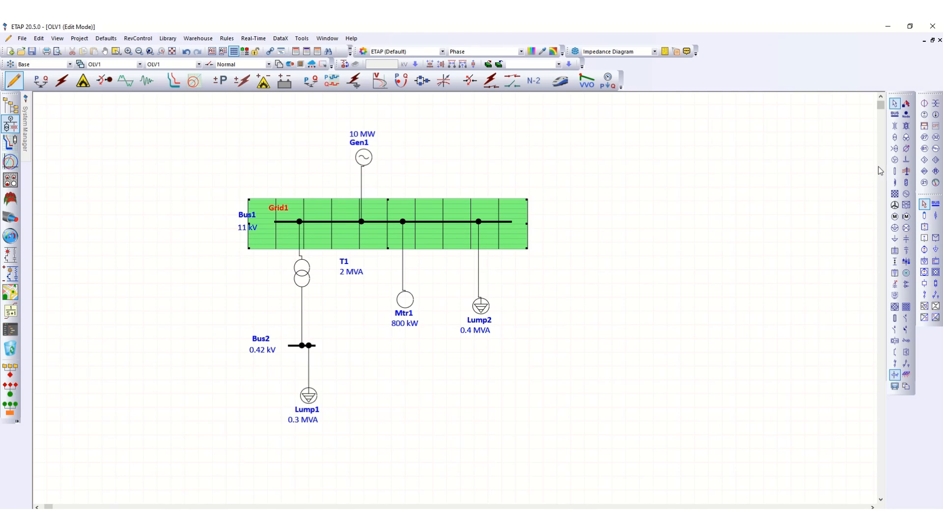
- Run the IEC 60909 short-circuit calculation again and move Bus1's fault current label outside the ground grid
{"action": "left_click", "coordinate": [62, 80]}
{"action": "right_click", "coordinate": [345, 211]}
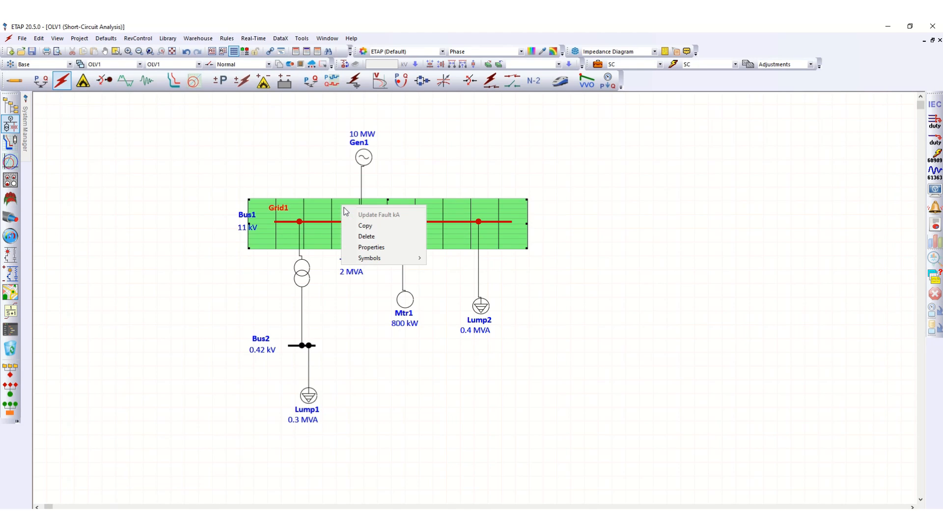
{"action": "left_click", "coordinate": [483, 210]}
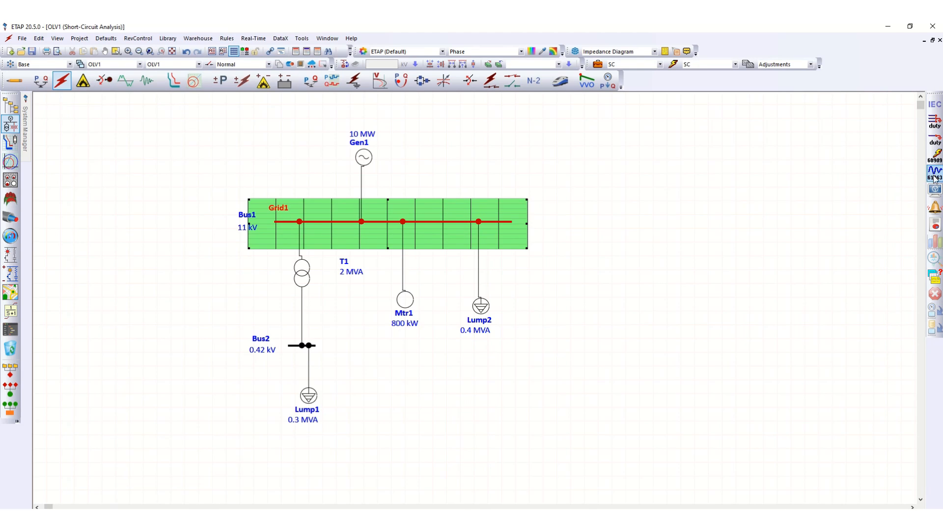
{"action": "left_click", "coordinate": [935, 157]}
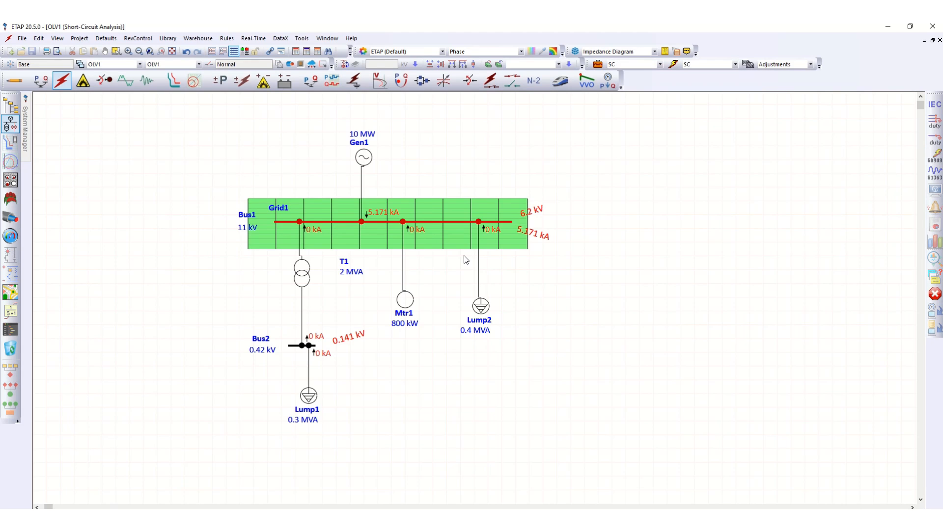
{"action": "left_click_drag", "start_coordinate": [539, 238], "coordinate": [553, 240]}
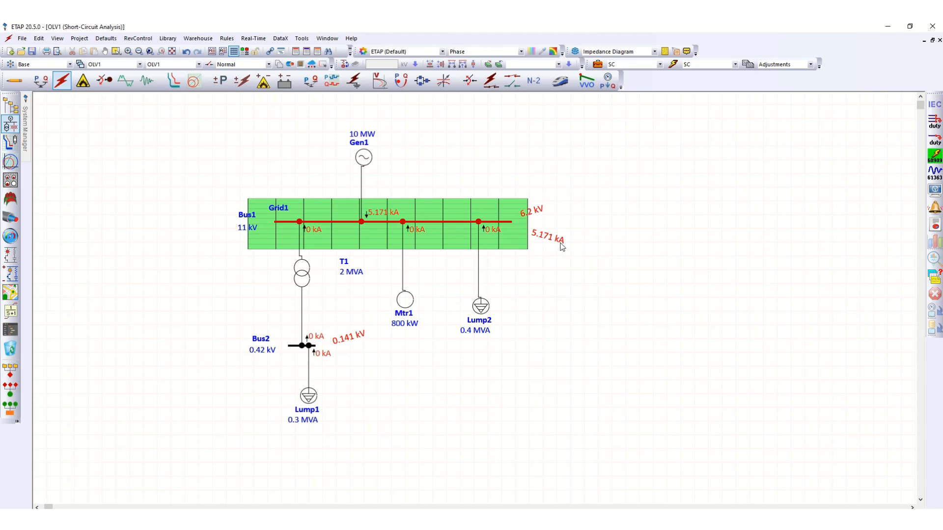
- Update Grid1's ground fault current and X/R with the new line-to-ground fault values at Bus1
{"action": "right_click", "coordinate": [313, 212]}
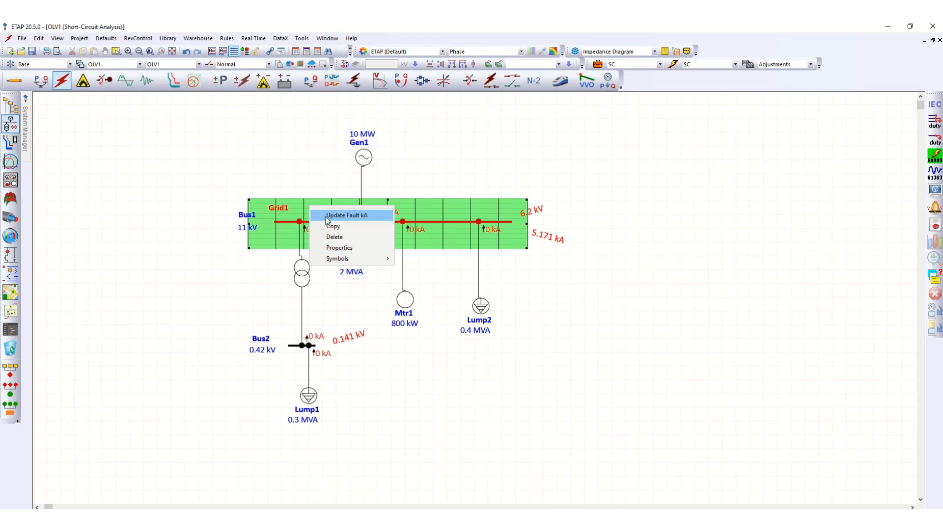
{"action": "left_click", "coordinate": [360, 221]}
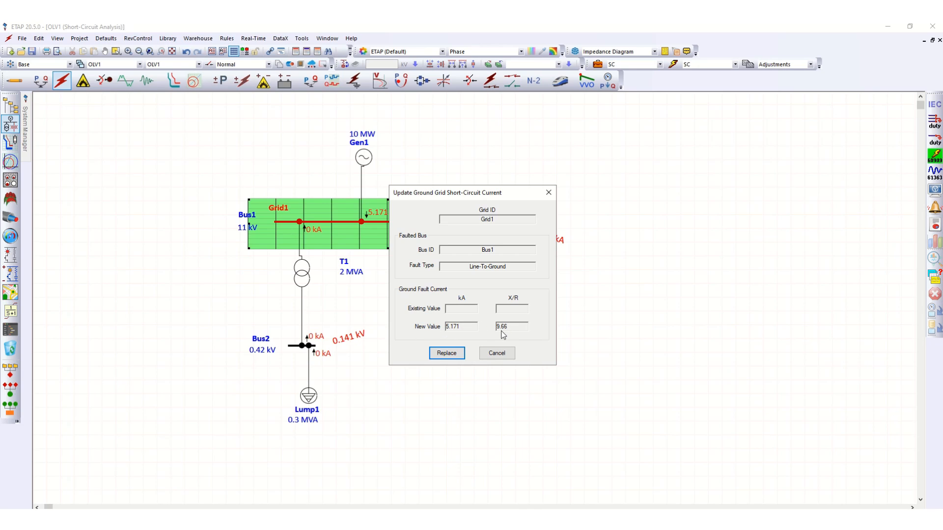
{"action": "left_click", "coordinate": [448, 355]}
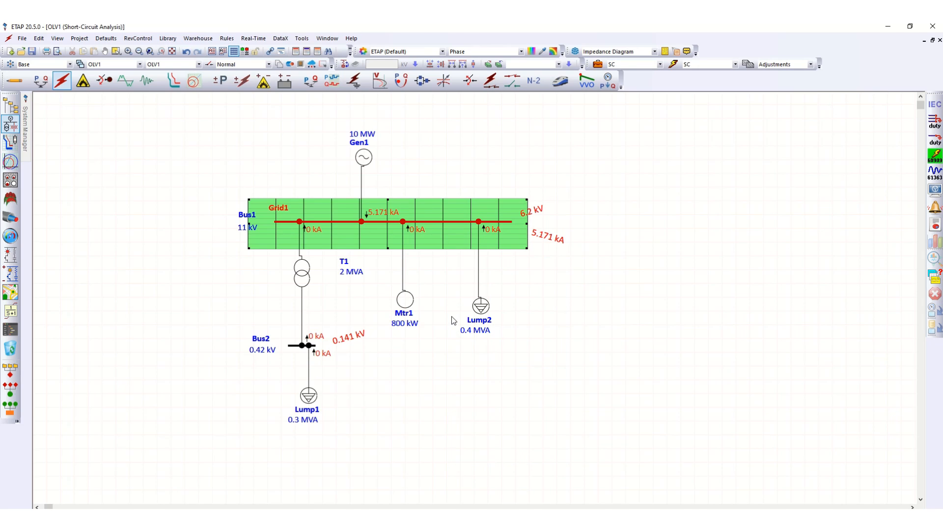
- Open the ground grid design for Grid1 with the IEEE Method study model
{"action": "left_click", "coordinate": [449, 150]}
{"action": "double_click", "coordinate": [340, 212]}
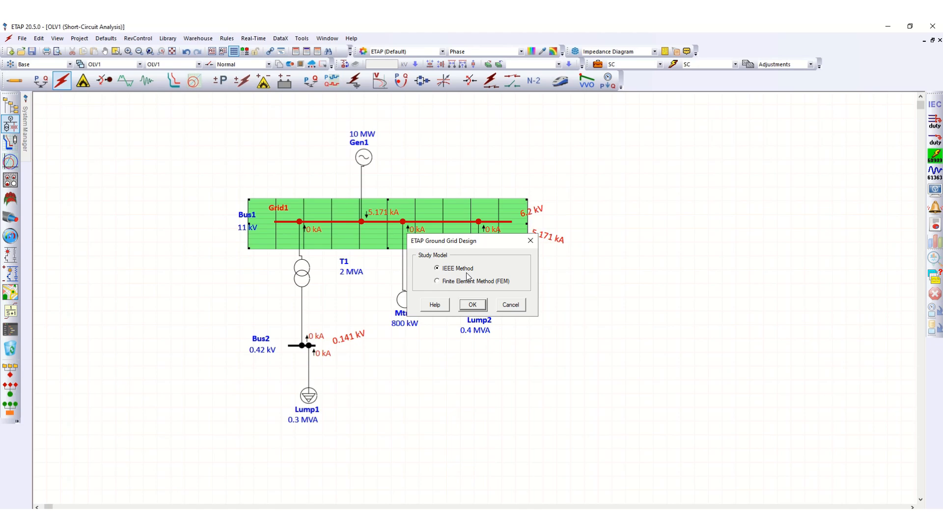
{"action": "left_click", "coordinate": [472, 305]}
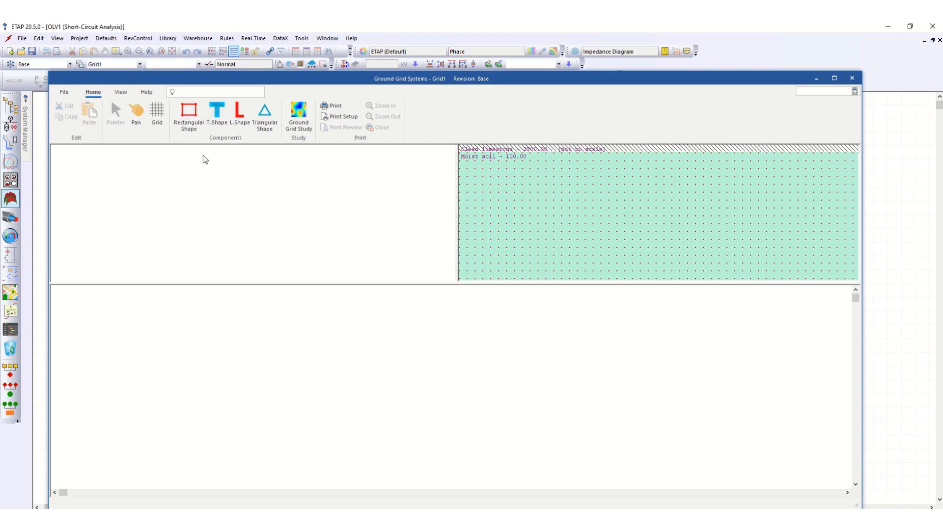
- Add a rectangular shape to the ground grid layout and position it fully inside the drawing area
{"action": "left_click", "coordinate": [187, 130]}
{"action": "left_click", "coordinate": [383, 362]}
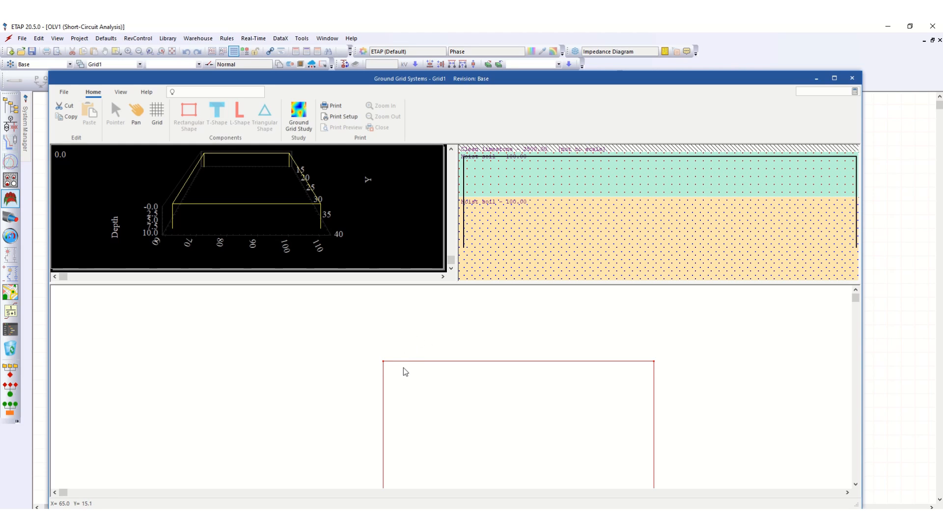
{"action": "left_click_drag", "start_coordinate": [408, 364], "coordinate": [335, 334]}
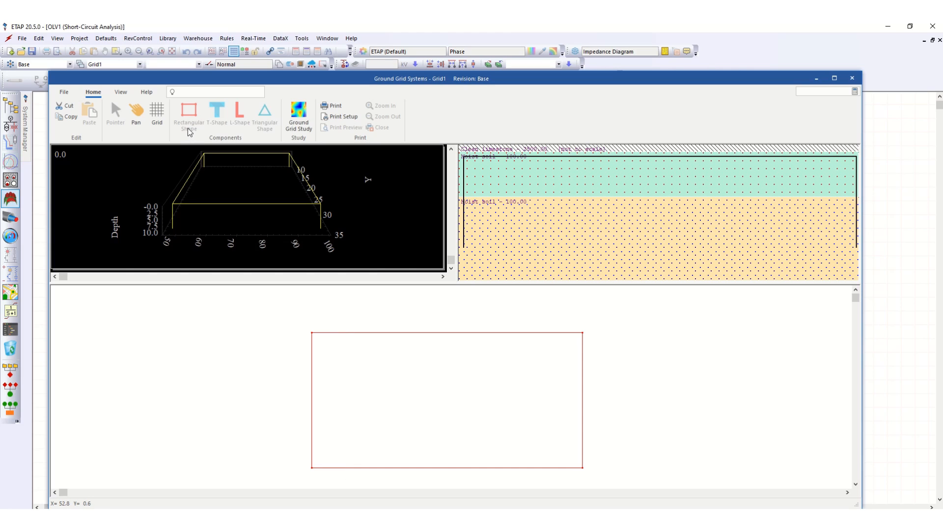
{"action": "left_click", "coordinate": [161, 117]}
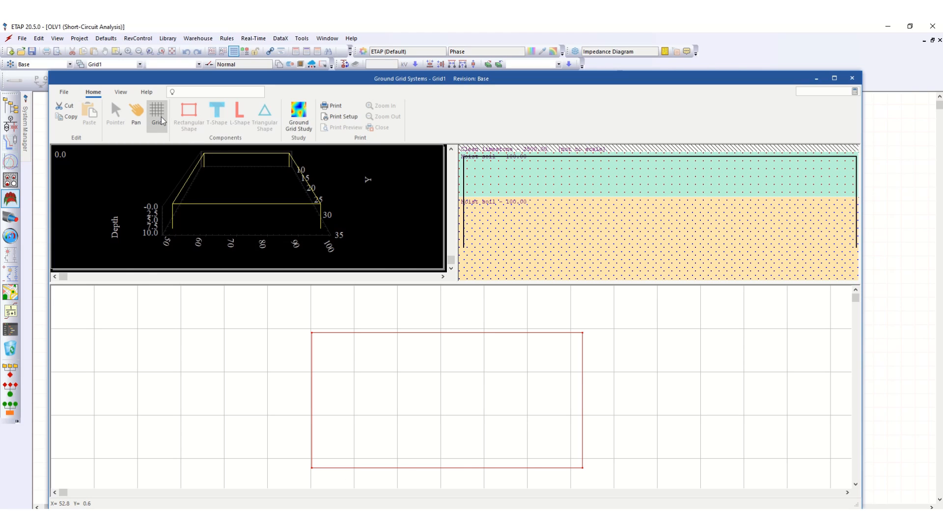
{"action": "left_click", "coordinate": [161, 117]}
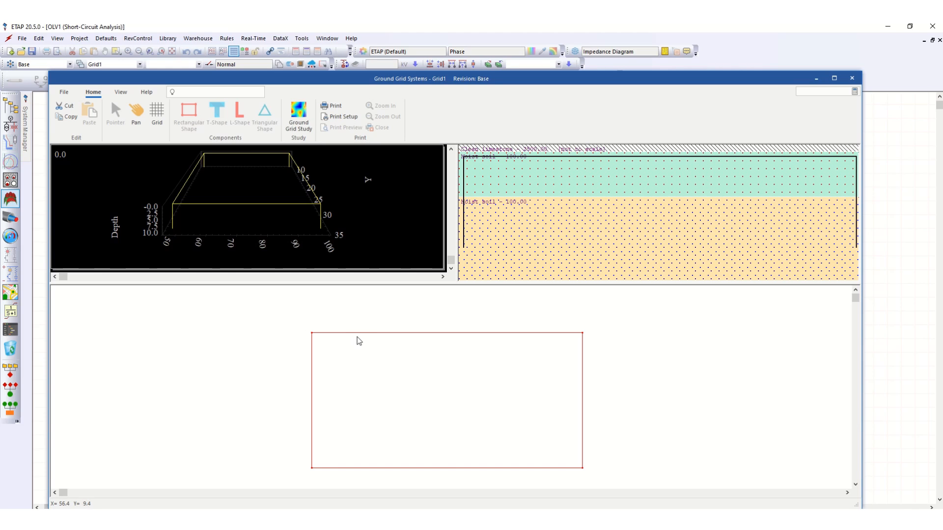
- In the rectangular shape's properties, set Ly to 20 m and the number of X-direction conductors to 3
{"action": "left_click", "coordinate": [369, 332]}
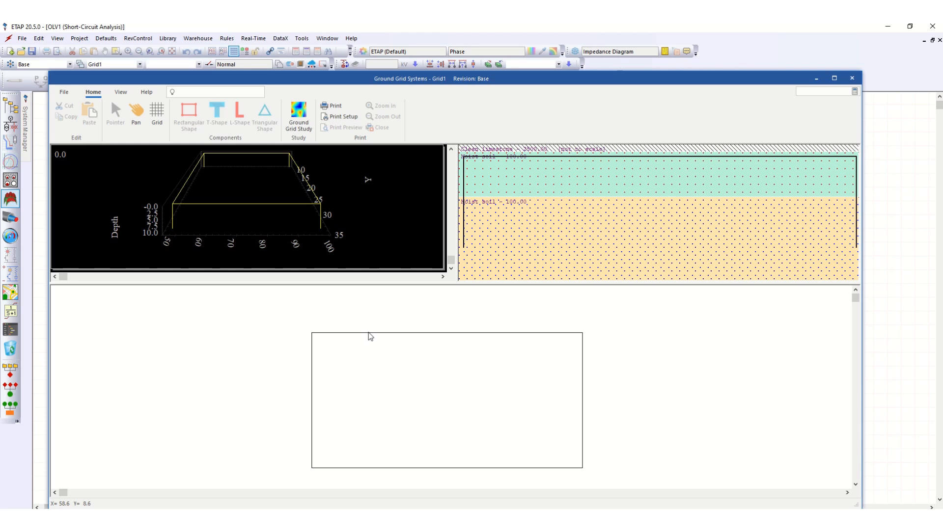
{"action": "left_click", "coordinate": [465, 339]}
{"action": "left_click", "coordinate": [465, 337]}
{"action": "double_click", "coordinate": [465, 337]}
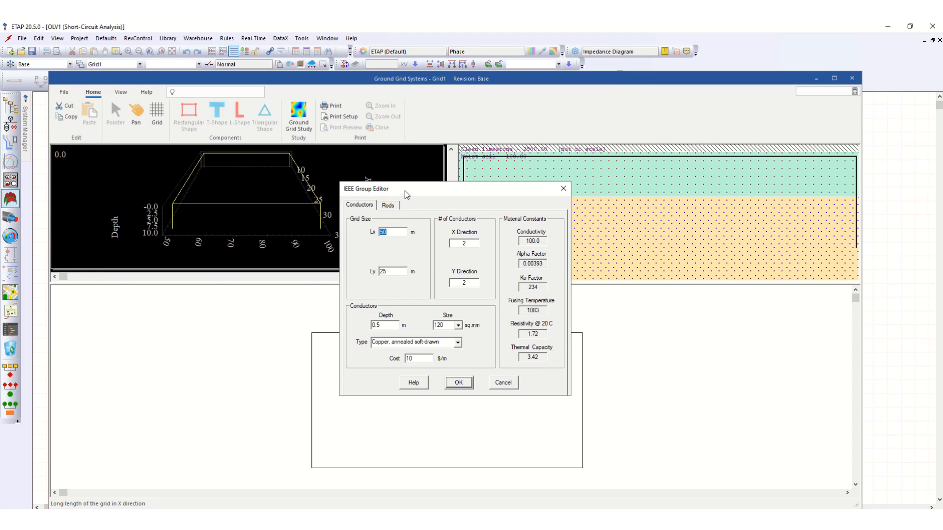
{"action": "left_click_drag", "start_coordinate": [405, 191], "coordinate": [660, 170]}
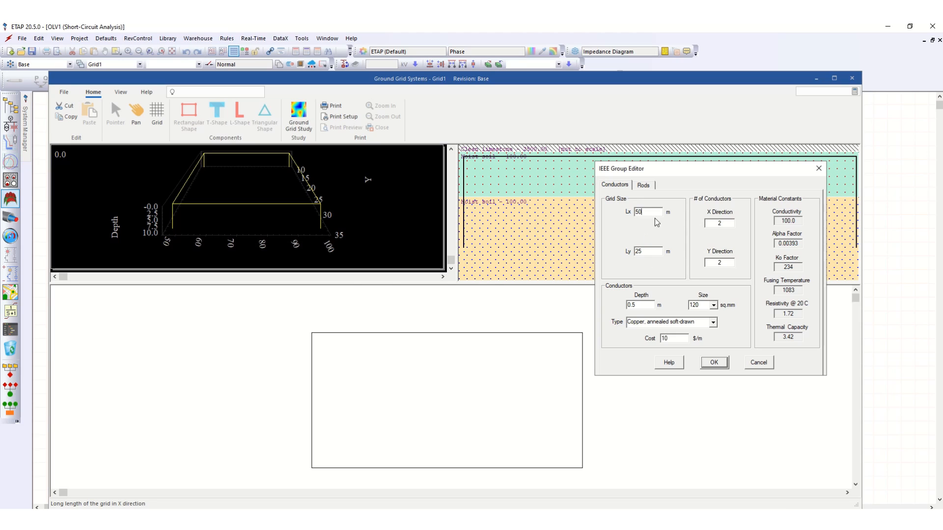
{"action": "key", "text": "Tab"}
{"action": "type", "text": "20"}
{"action": "left_click", "coordinate": [726, 224]}
- Set the grid conductors' depth to 0.6 m and their size to 150 sq.mm
{"action": "left_click", "coordinate": [637, 306]}
{"action": "key", "text": "BackSpace"}
{"action": "type", "text": "4"}
{"action": "key", "text": "BackSpace"}
{"action": "type", "text": "6"}
{"action": "left_click", "coordinate": [713, 306]}
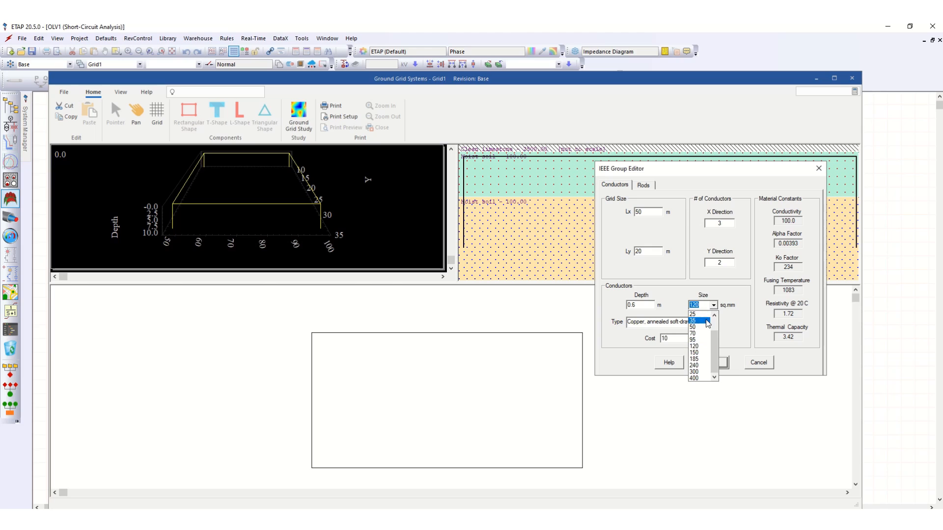
{"action": "left_click", "coordinate": [696, 353]}
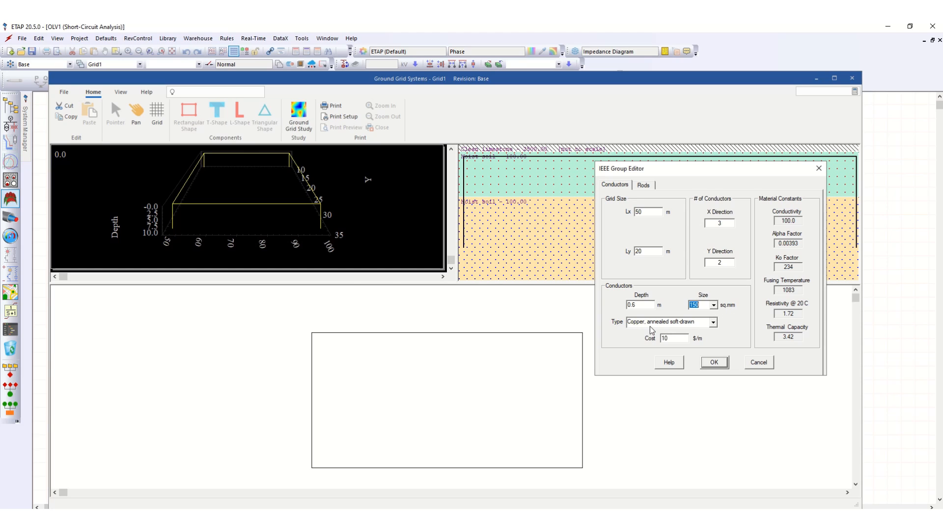
- Try Copper-clad steel wire 1 as the conductor type and return to Copper, annealed soft-drawn
{"action": "left_click", "coordinate": [713, 323]}
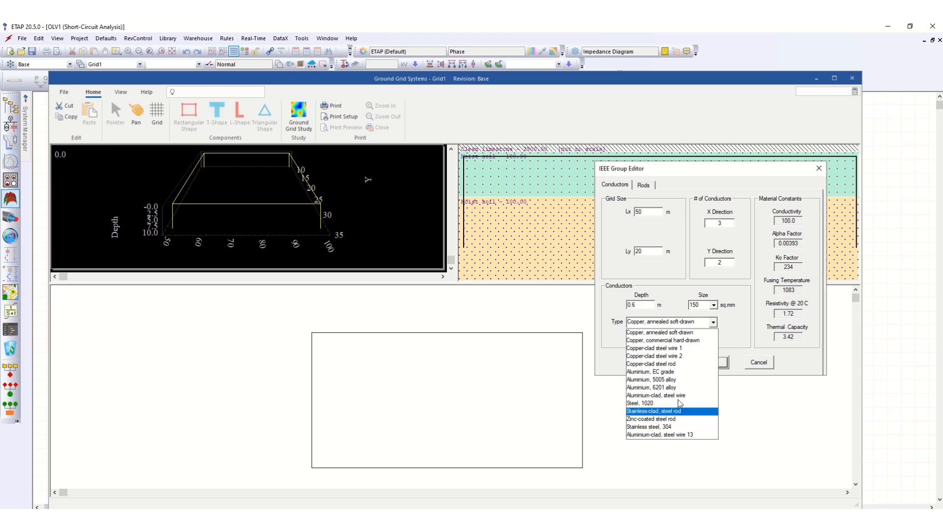
{"action": "left_click", "coordinate": [678, 349]}
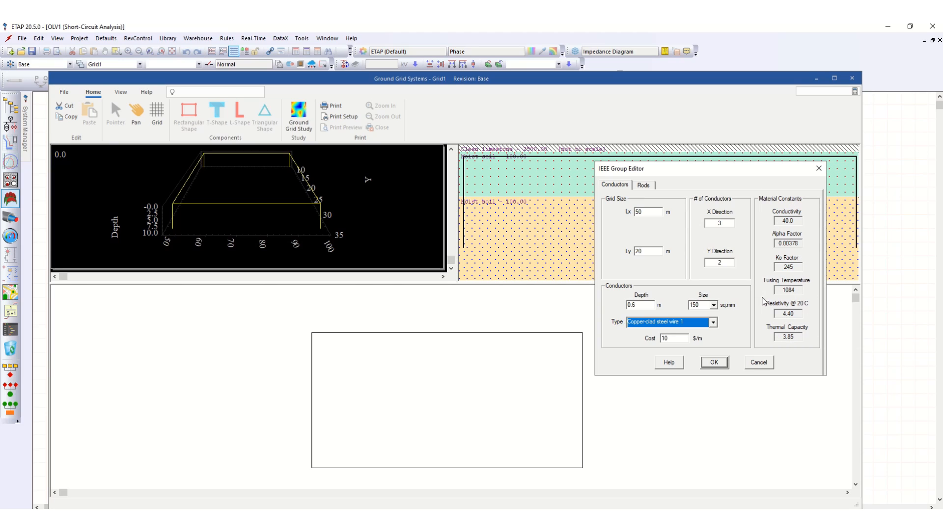
{"action": "left_click", "coordinate": [713, 323]}
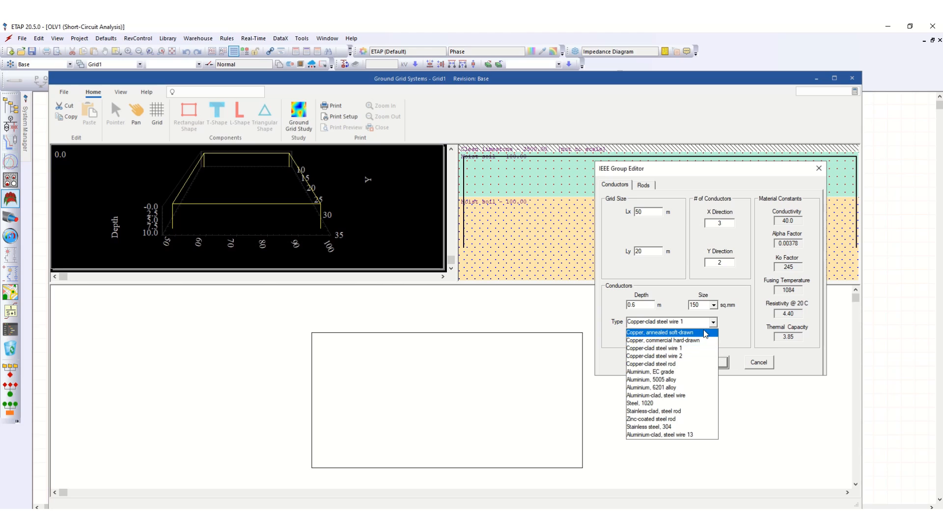
{"action": "left_click", "coordinate": [701, 332]}
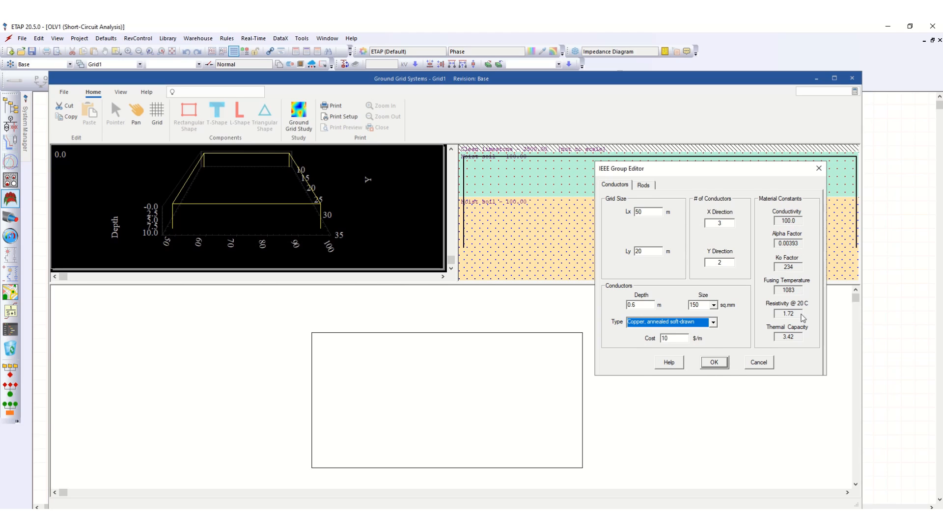
- Give the rectangular grid 3 ground rods, 2 cm in diameter and 6 m long, arranged throughout the grid area, and apply the properties
{"action": "left_click", "coordinate": [669, 339]}
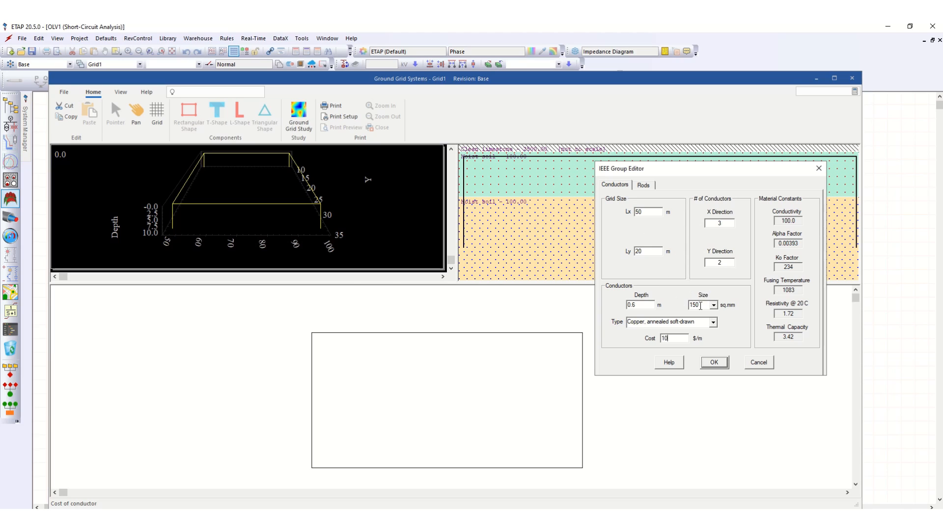
{"action": "left_click", "coordinate": [649, 189]}
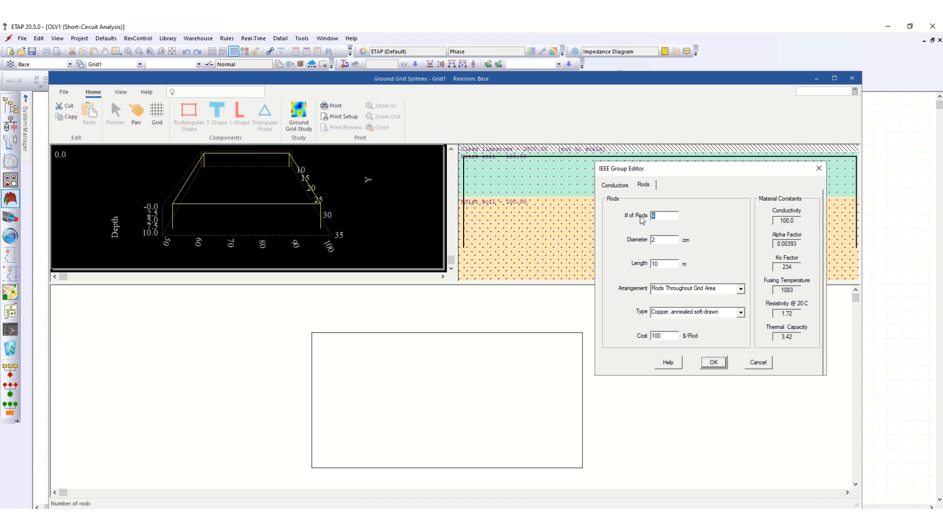
{"action": "left_click", "coordinate": [667, 241]}
{"action": "left_click", "coordinate": [670, 264]}
{"action": "left_click_drag", "start_coordinate": [667, 264], "coordinate": [647, 264]}
{"action": "left_click", "coordinate": [741, 290]}
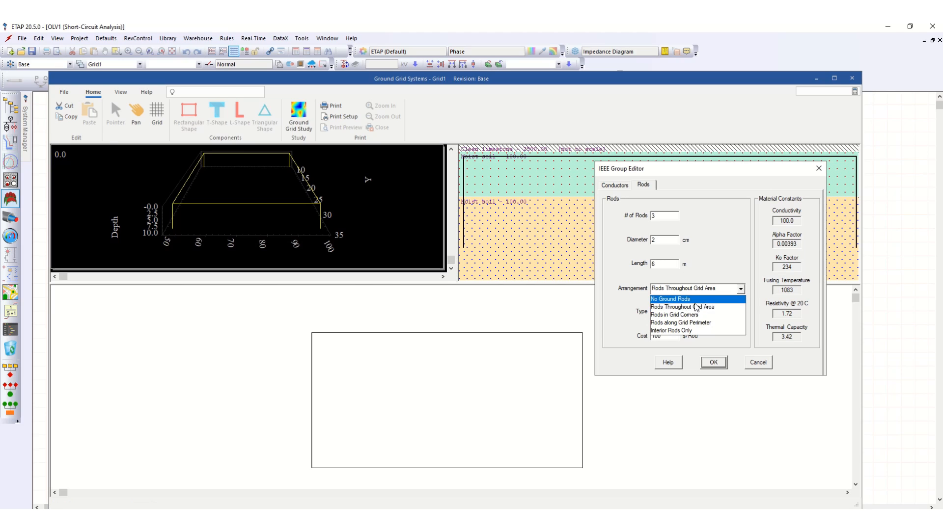
{"action": "left_click", "coordinate": [741, 290]}
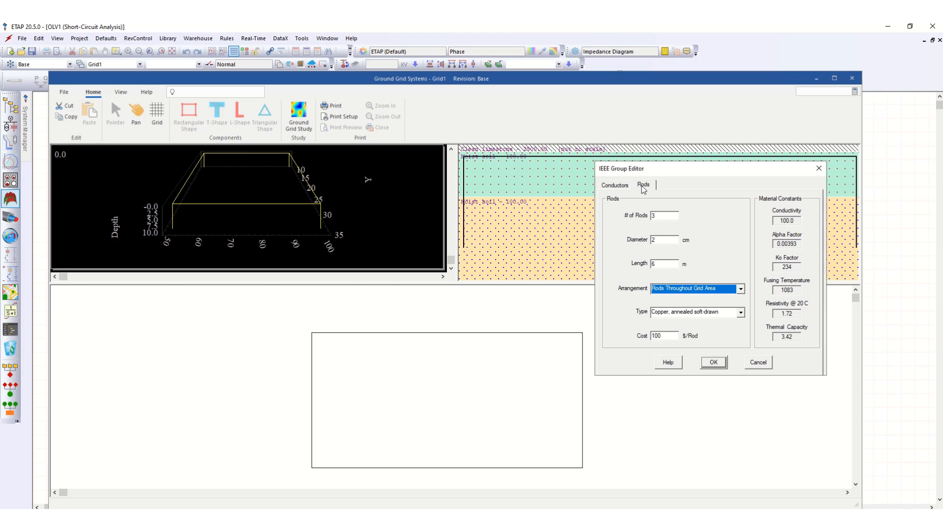
{"action": "left_click", "coordinate": [714, 363]}
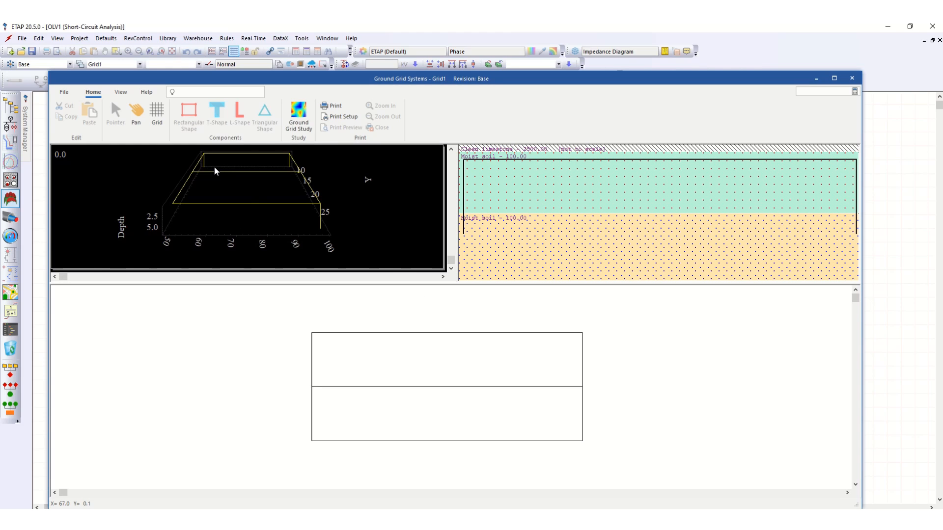
- In the soil properties, set the surface material to Gravel with a depth of 0.4 m
{"action": "left_click", "coordinate": [451, 148]}
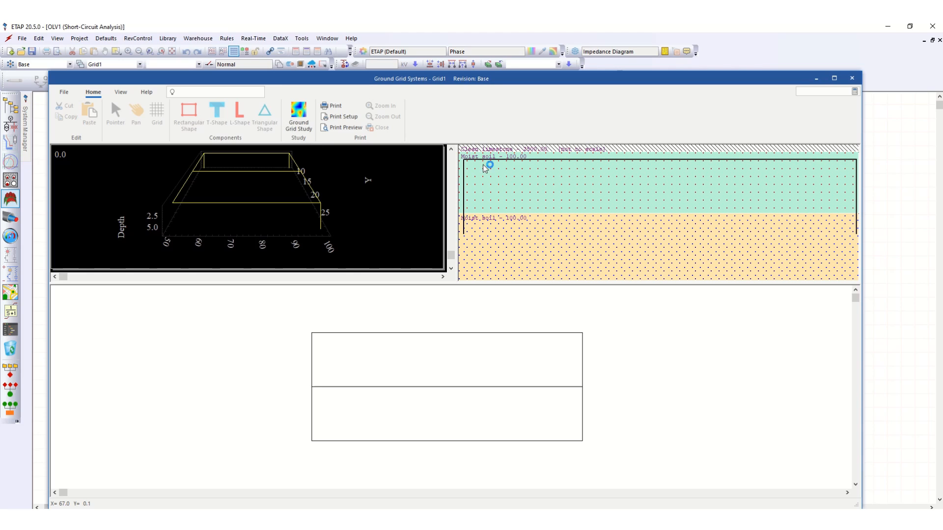
{"action": "double_click", "coordinate": [508, 178]}
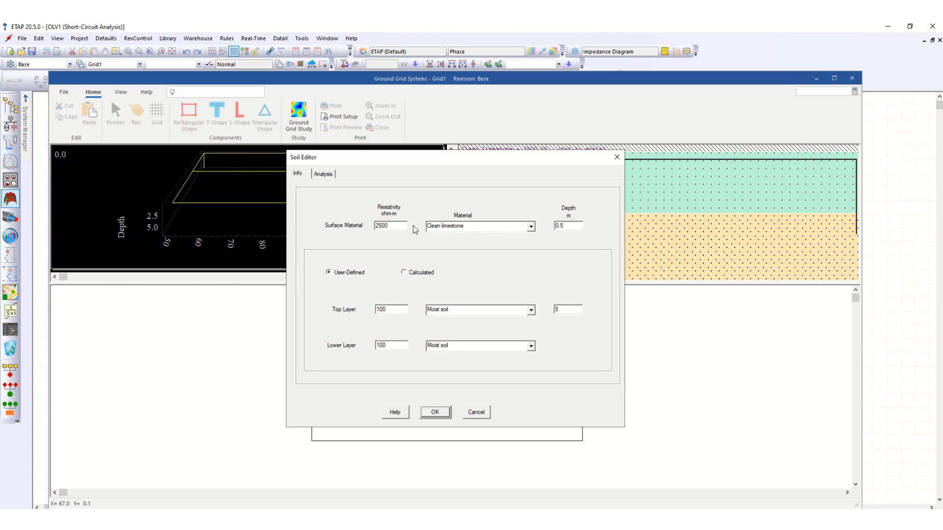
{"action": "left_click", "coordinate": [531, 227]}
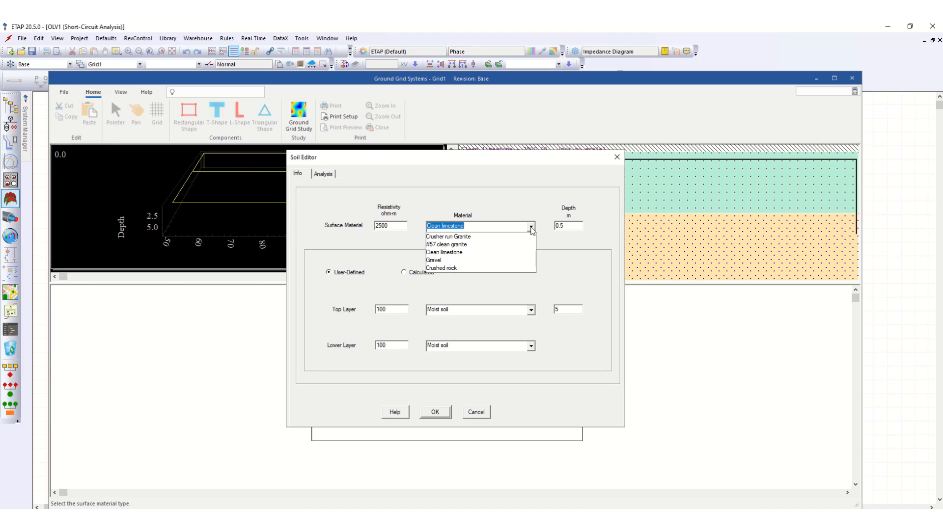
{"action": "left_click", "coordinate": [452, 260]}
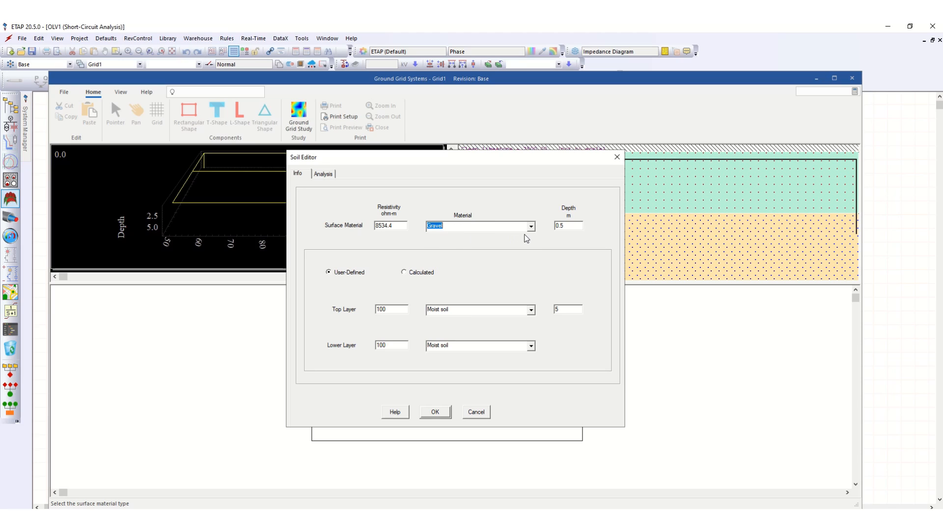
{"action": "left_click", "coordinate": [568, 226]}
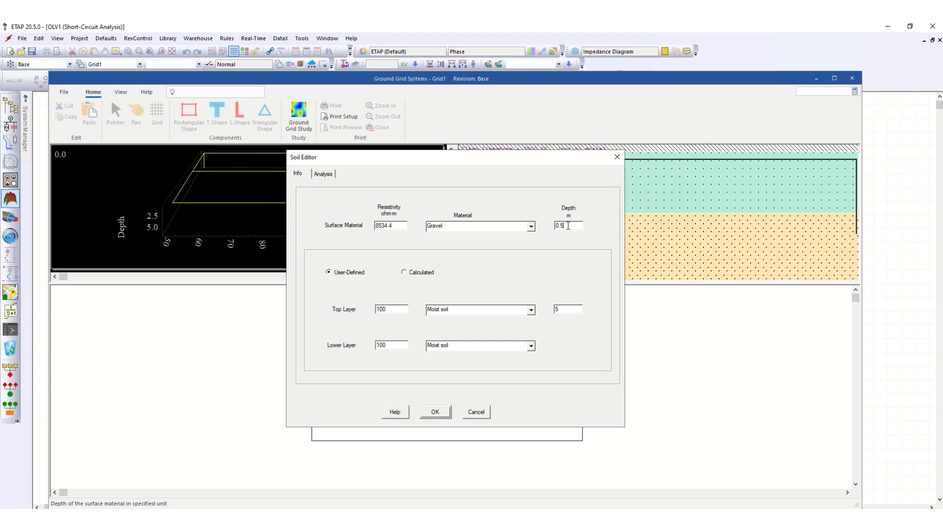
{"action": "type", "text": "2"}
{"action": "key", "text": "BackSpace"}
{"action": "type", "text": "3"}
{"action": "type", "text": "4"}
- Keep Moist soil for the top layer, set the lower layer to Wet organic soil, and apply the soil settings
{"action": "left_click", "coordinate": [531, 310]}
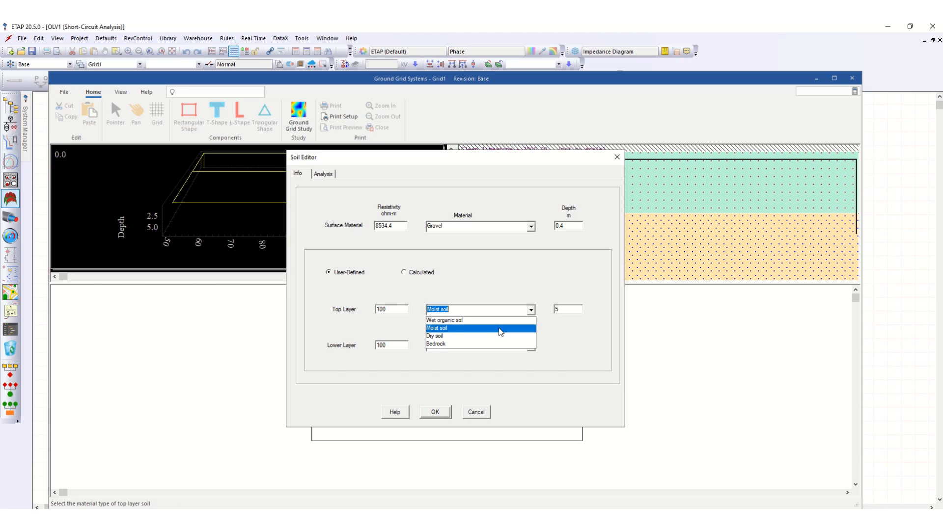
{"action": "left_click", "coordinate": [482, 296]}
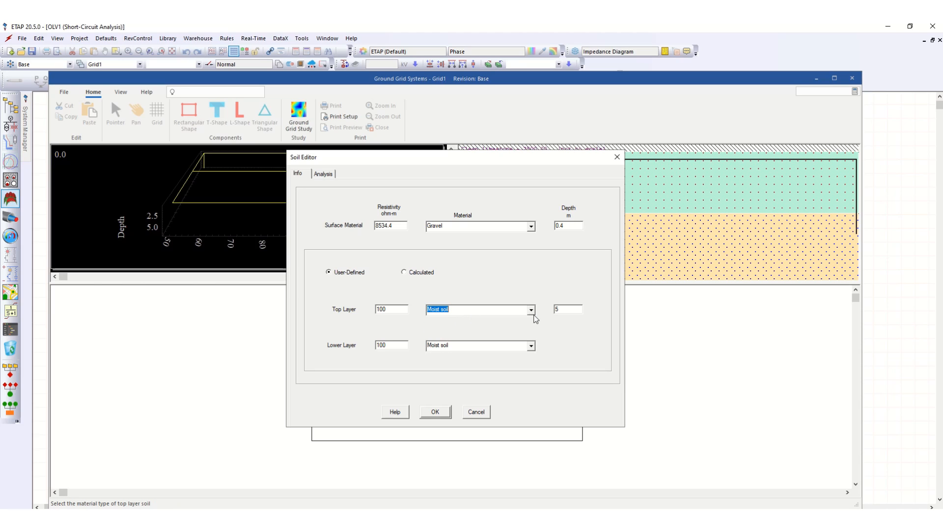
{"action": "left_click", "coordinate": [531, 347]}
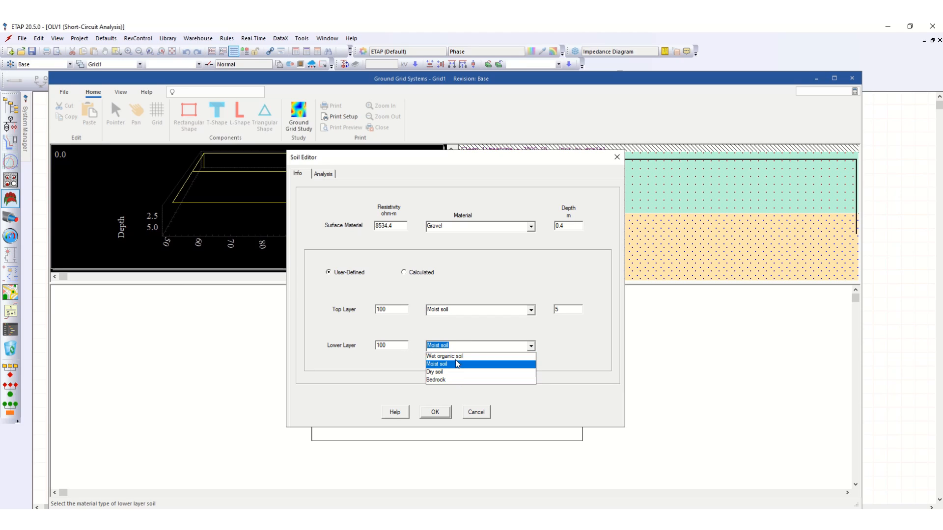
{"action": "left_click", "coordinate": [485, 355]}
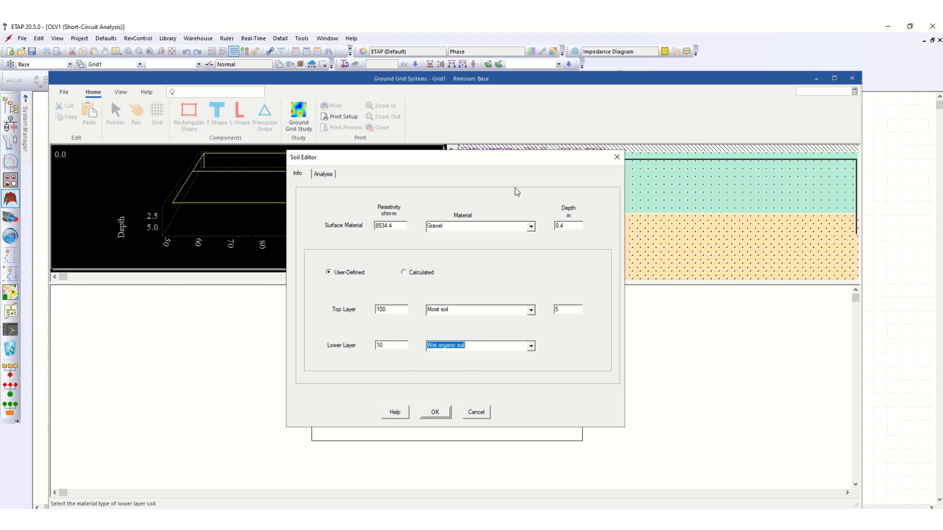
{"action": "left_click_drag", "start_coordinate": [505, 159], "coordinate": [619, 270]}
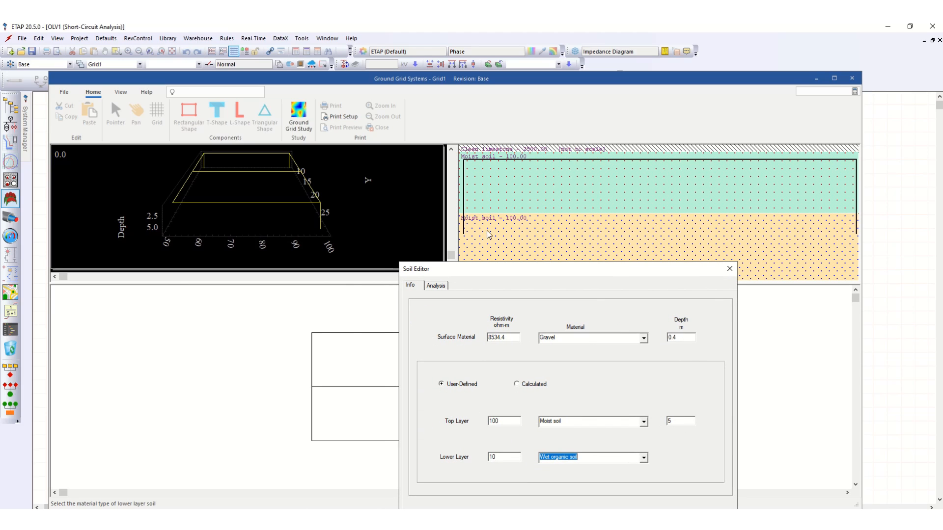
{"action": "left_click_drag", "start_coordinate": [497, 269], "coordinate": [418, 210]}
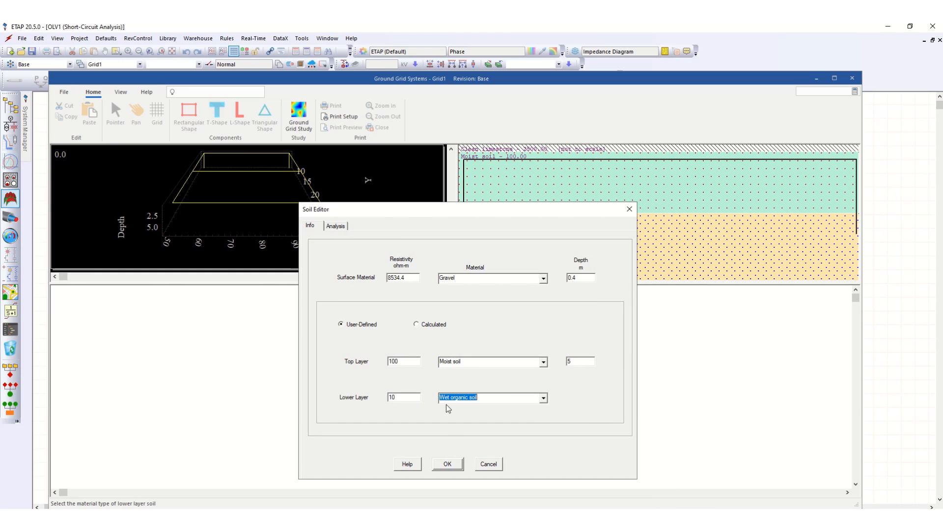
{"action": "left_click", "coordinate": [448, 465]}
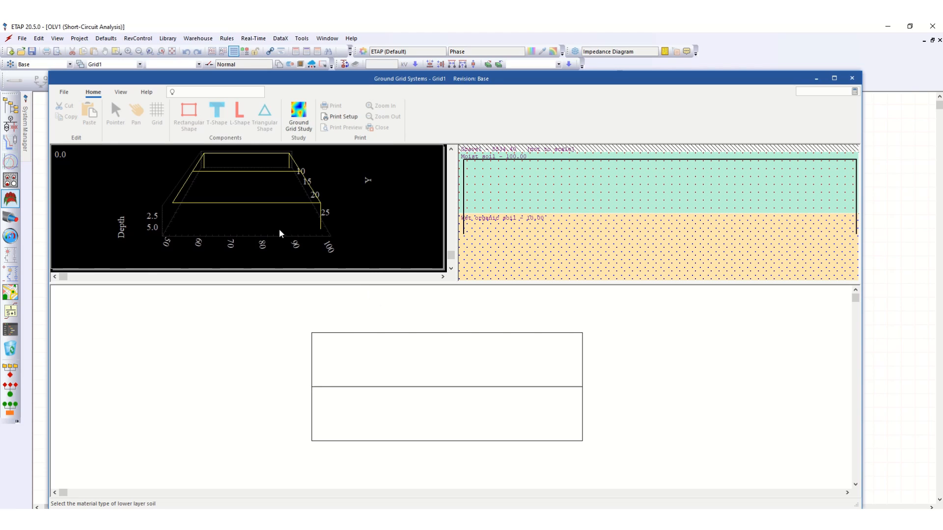
- Open study case GRD1 of the ground grid study, try the 70 kg body weight and return to 50 kg
{"action": "left_click", "coordinate": [304, 128]}
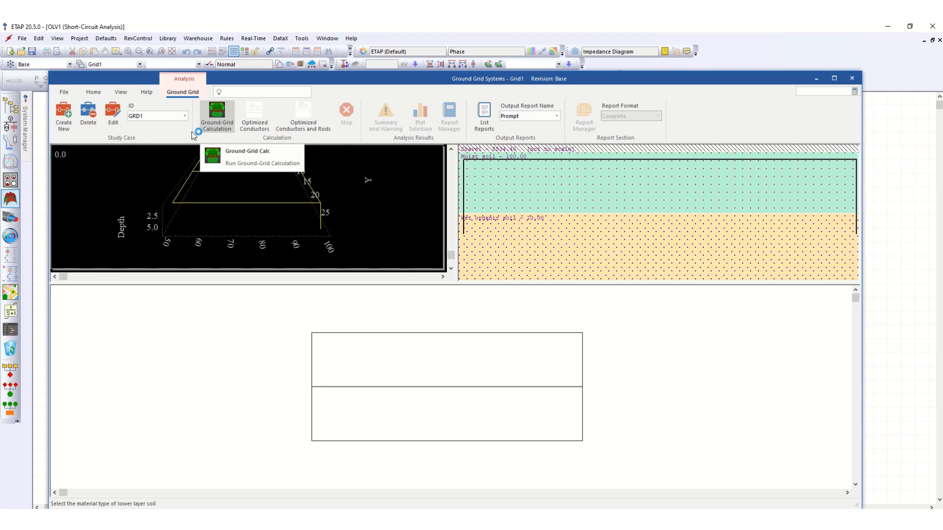
{"action": "left_click", "coordinate": [113, 118]}
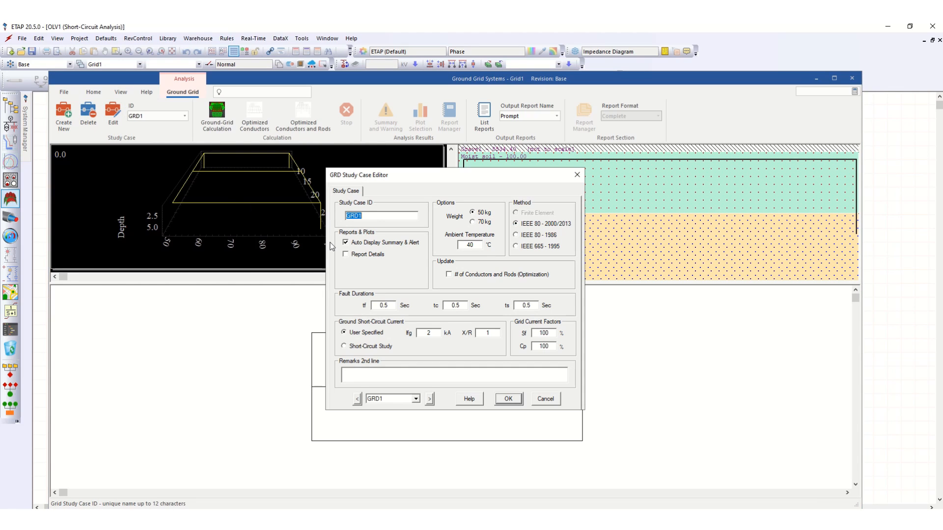
{"action": "left_click", "coordinate": [346, 242]}
{"action": "left_click", "coordinate": [473, 222]}
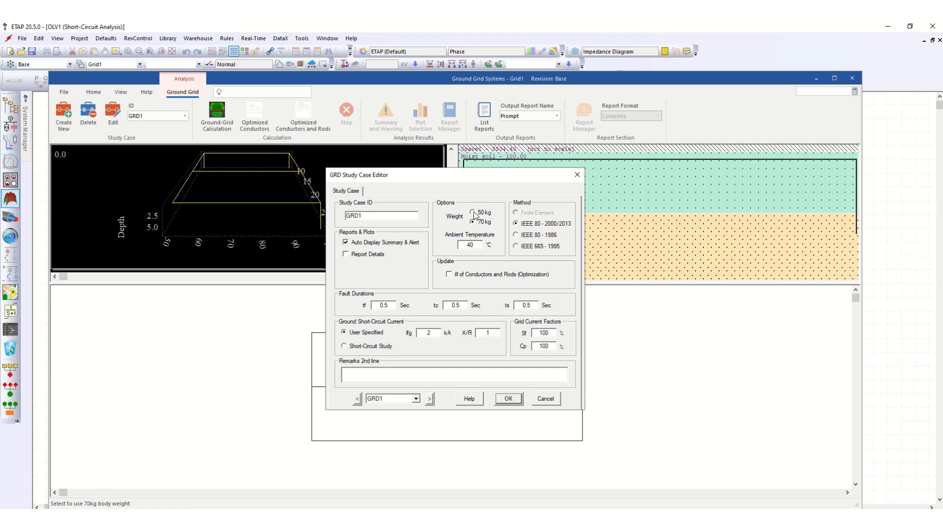
{"action": "left_click", "coordinate": [473, 213]}
{"action": "left_click", "coordinate": [472, 222]}
{"action": "left_click", "coordinate": [476, 215]}
- Keep all fault durations at 0.5 s, take the ground short-circuit current from the short-circuit study, and apply the study case
{"action": "left_click", "coordinate": [391, 306]}
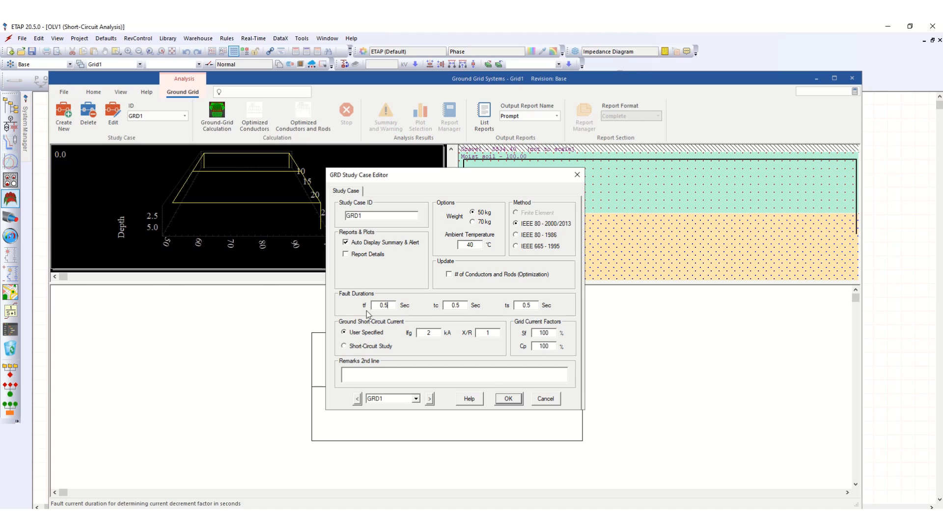
{"action": "left_click", "coordinate": [462, 306]}
{"action": "left_click", "coordinate": [534, 307]}
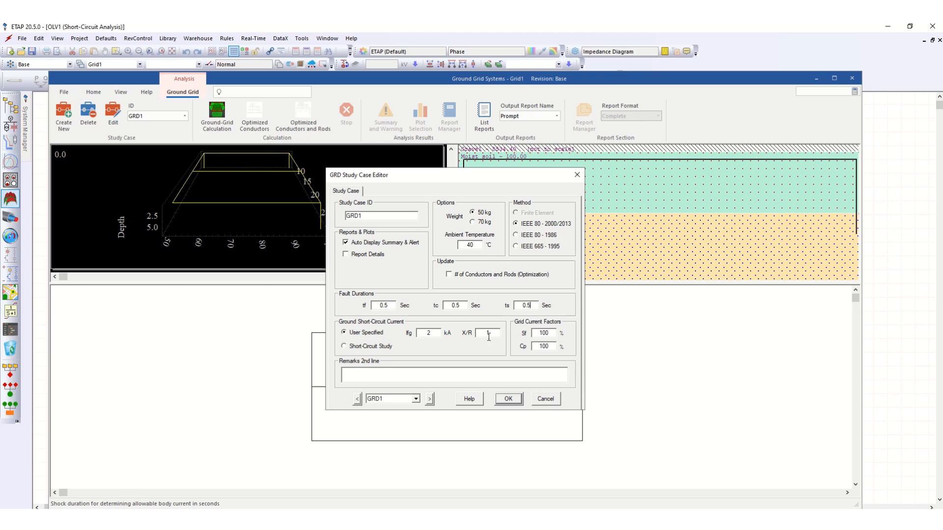
{"action": "left_click", "coordinate": [344, 347]}
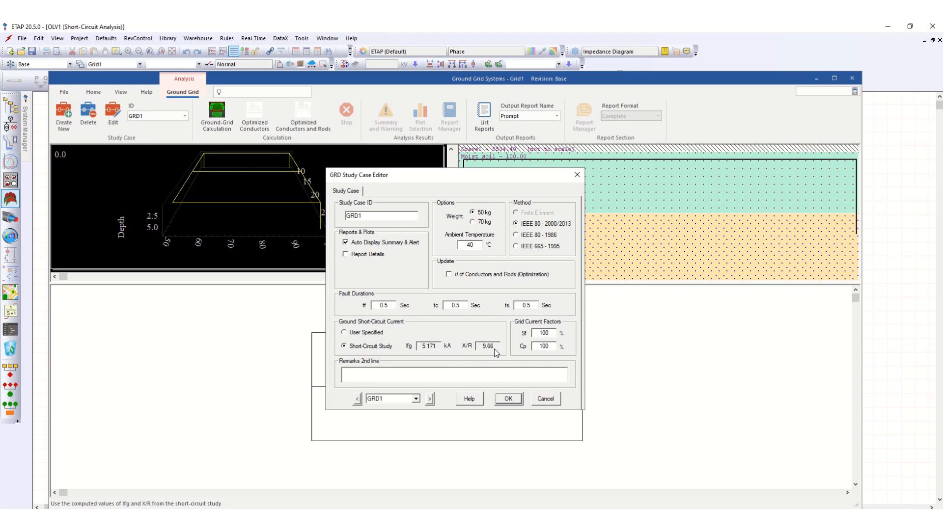
{"action": "left_click", "coordinate": [509, 398]}
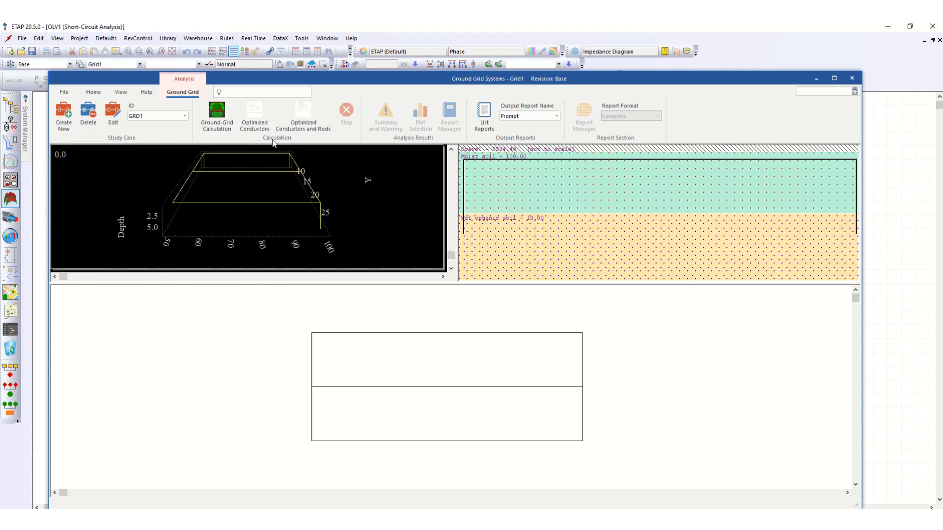
- Run the ground-grid calculation with the output report named EarthGRID and review its result summary and warnings
{"action": "left_click", "coordinate": [221, 124]}
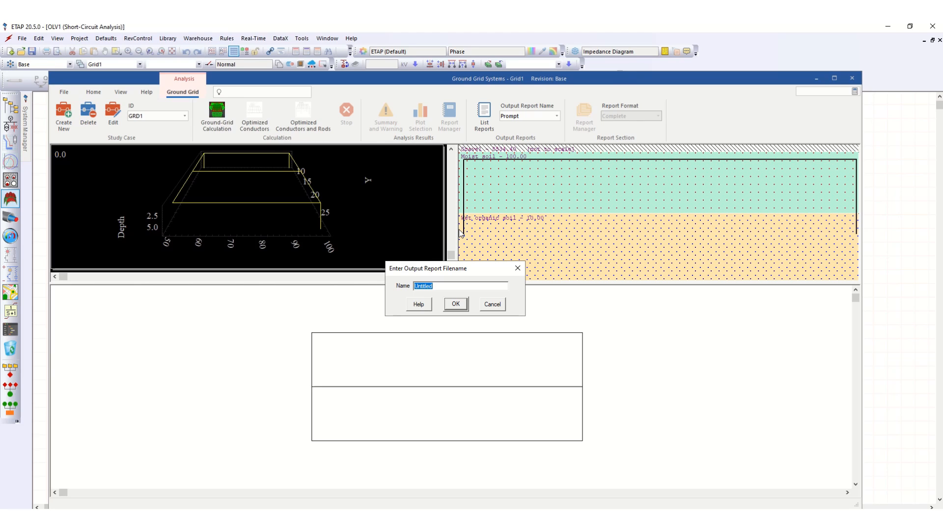
{"action": "type", "text": "EarthGRID"}
{"action": "left_click", "coordinate": [459, 305]}
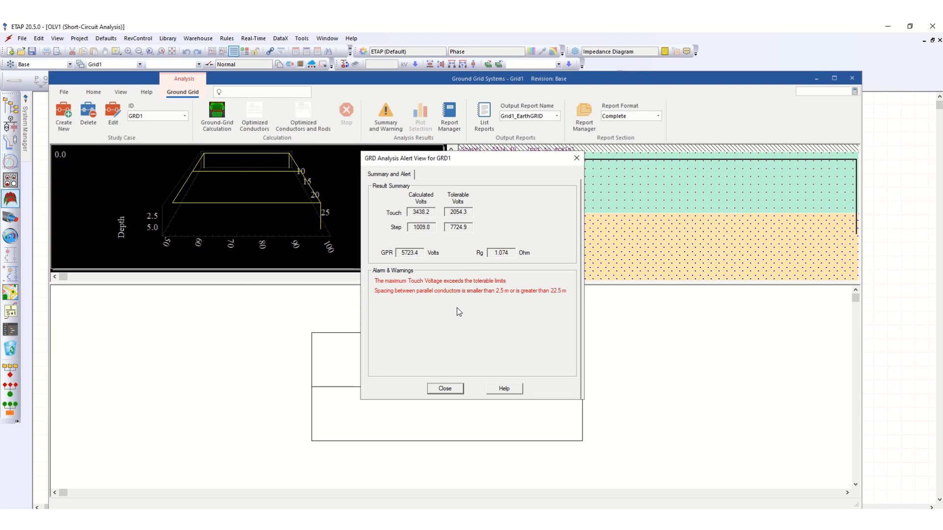
{"action": "left_click_drag", "start_coordinate": [471, 160], "coordinate": [609, 141]}
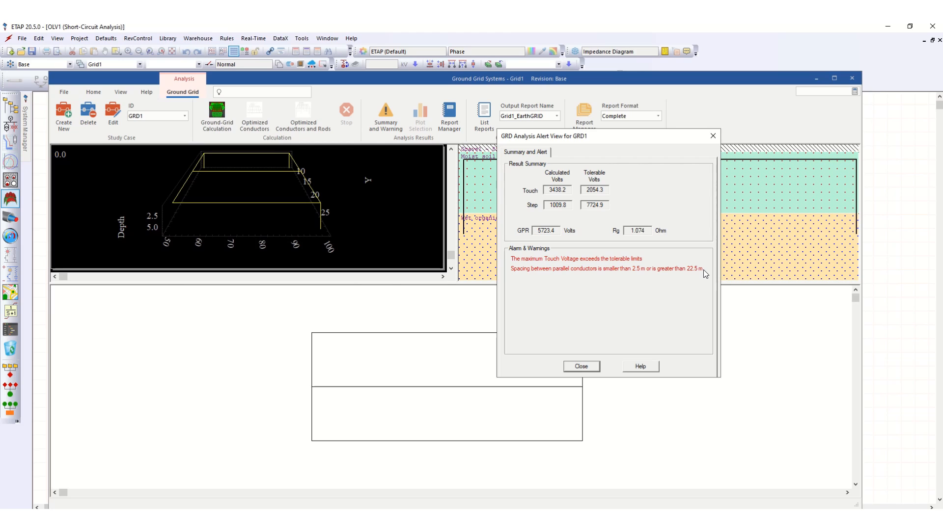
{"action": "left_click", "coordinate": [576, 367]}
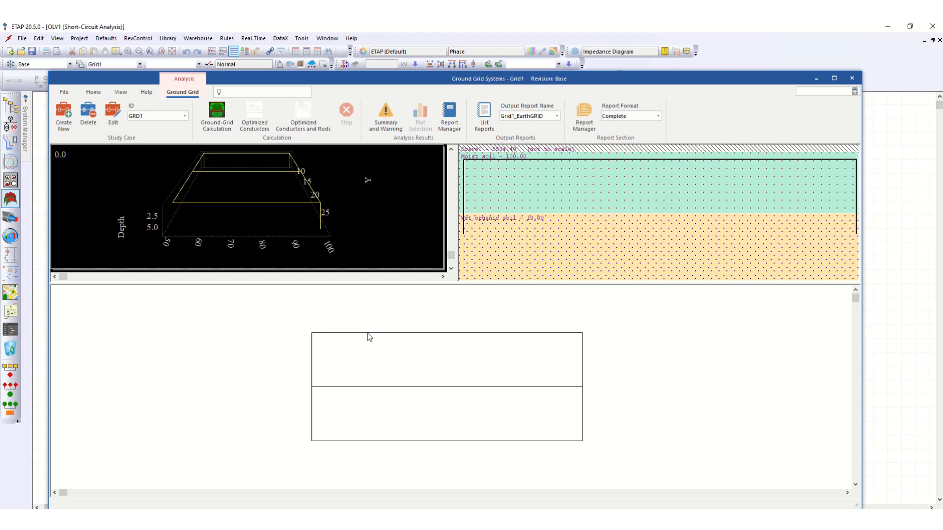
- Review the grid's conductor counts and rod settings in its properties without changing them
{"action": "double_click", "coordinate": [410, 340]}
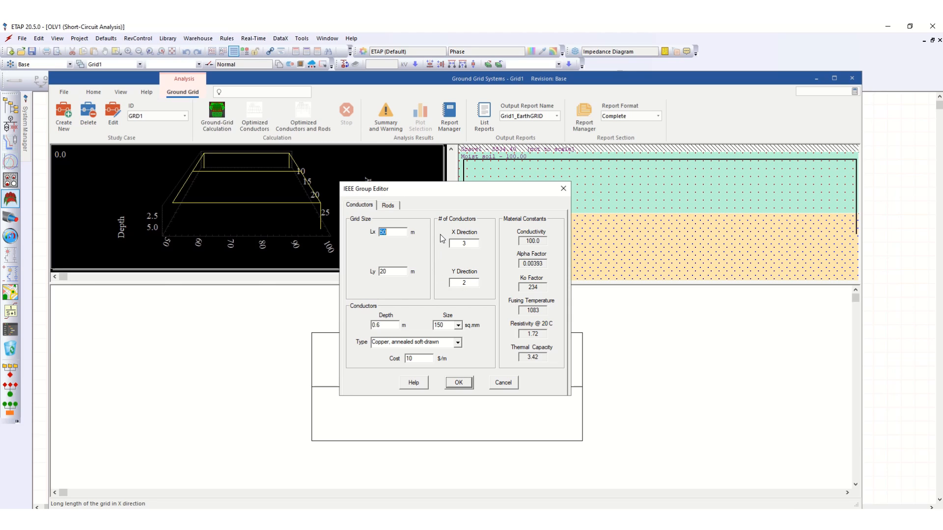
{"action": "left_click", "coordinate": [470, 244]}
{"action": "left_click", "coordinate": [473, 282]}
{"action": "left_click", "coordinate": [472, 244]}
{"action": "left_click", "coordinate": [472, 282]}
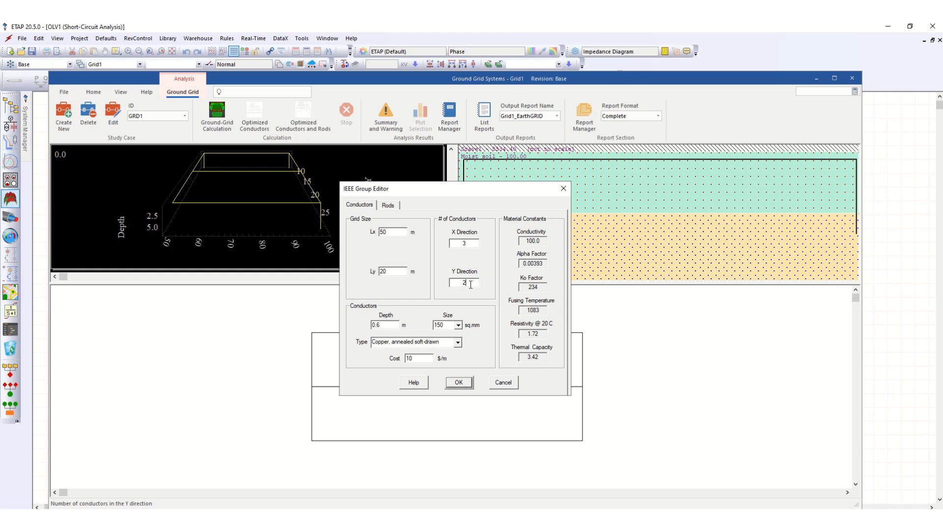
{"action": "left_click", "coordinate": [388, 208]}
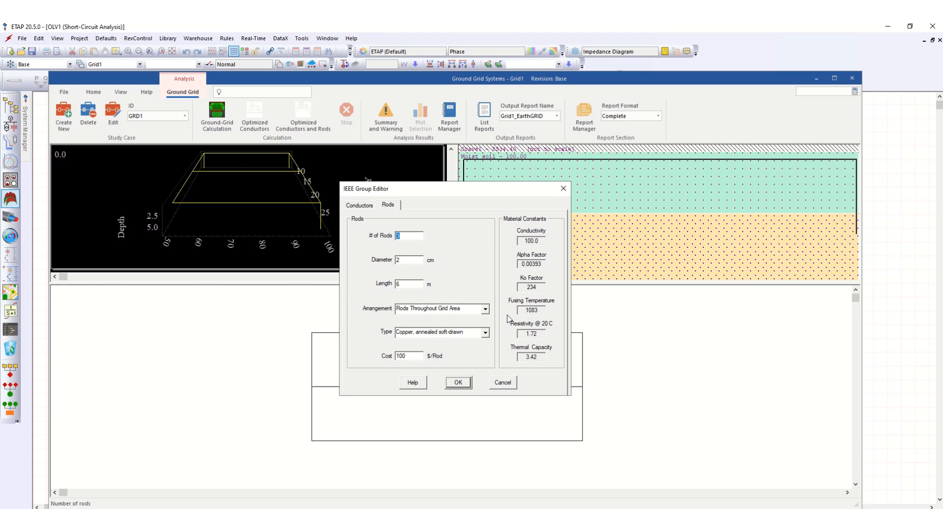
{"action": "left_click", "coordinate": [563, 189]}
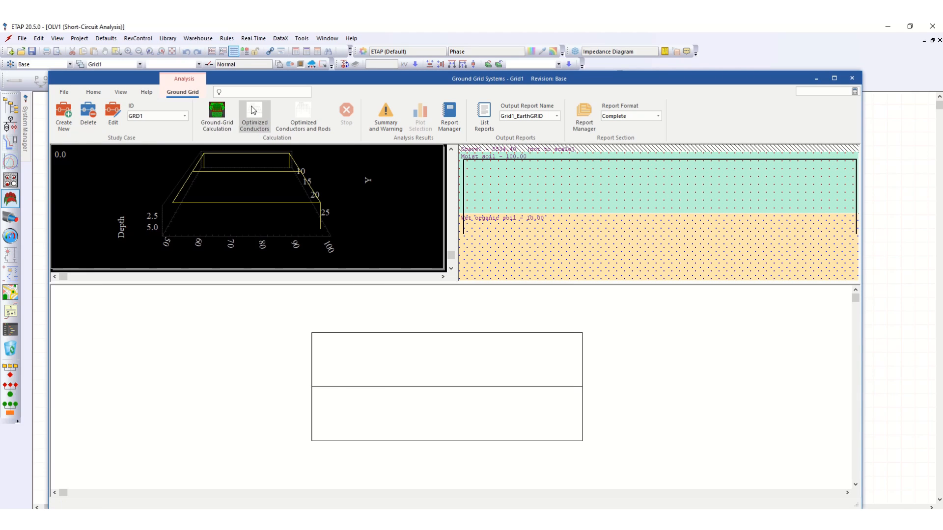
- Run the optimized conductors and rods calculation, review its summary, and select the rectangular grid in the layout
{"action": "left_click", "coordinate": [307, 123]}
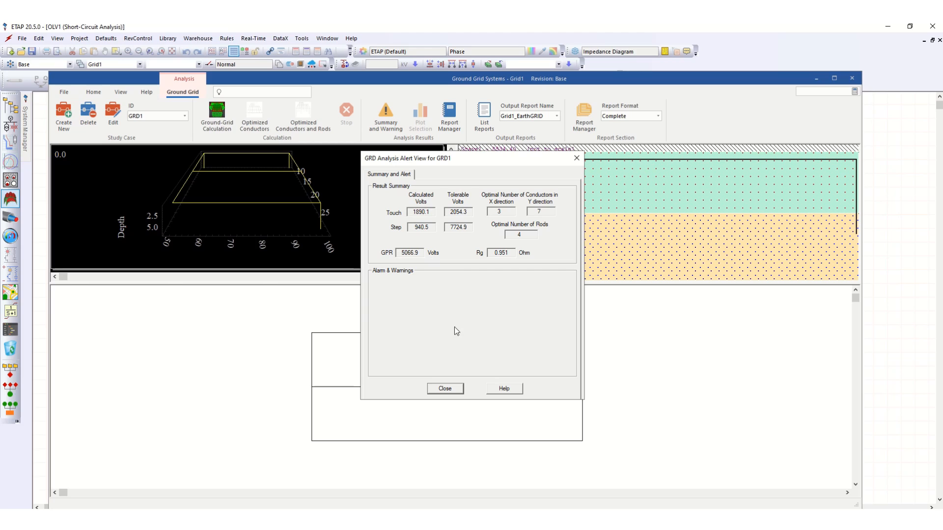
{"action": "left_click", "coordinate": [458, 389]}
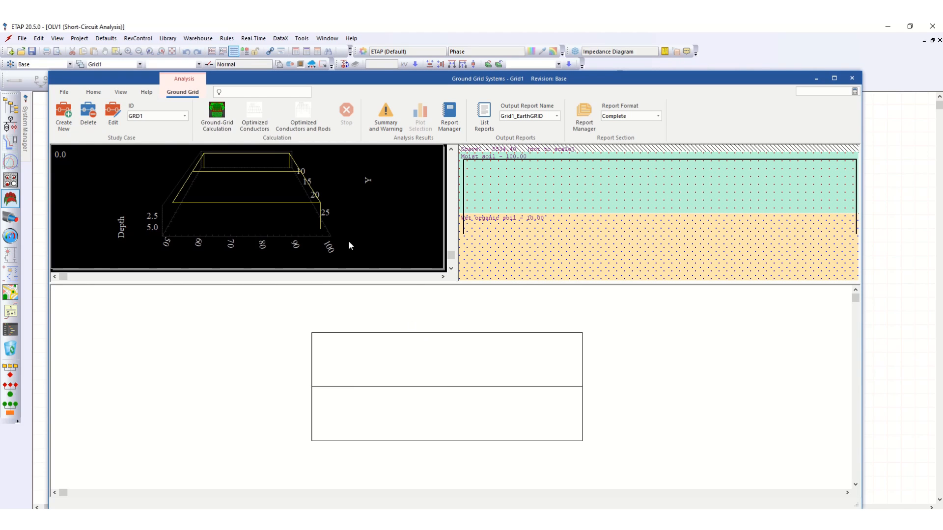
{"action": "left_click", "coordinate": [426, 348]}
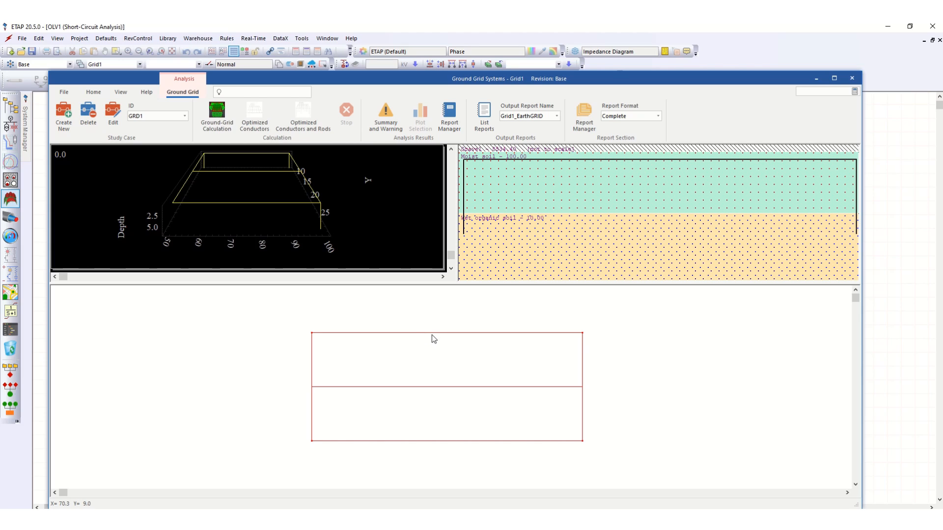
- Check the grid's conductor settings, and set the GRD1 study case to update the number of conductors and rods from optimization
{"action": "double_click", "coordinate": [433, 337]}
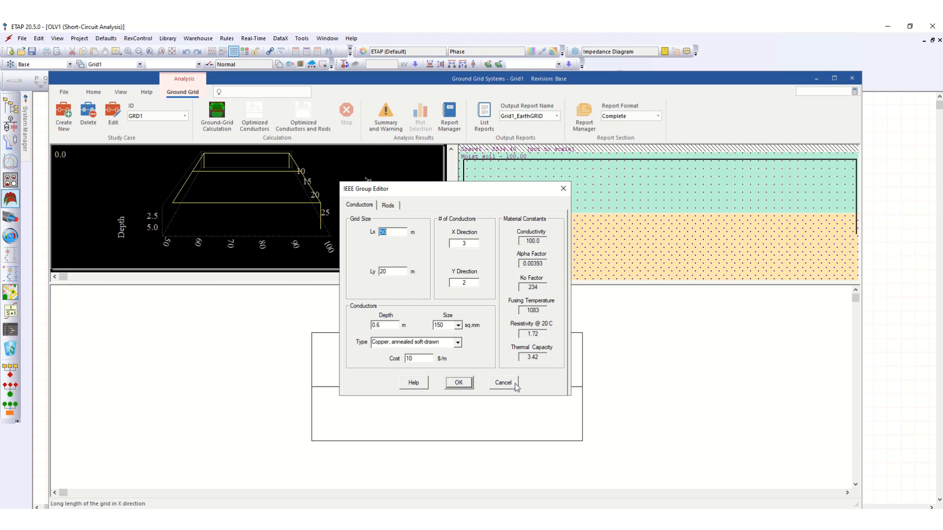
{"action": "left_click", "coordinate": [563, 188]}
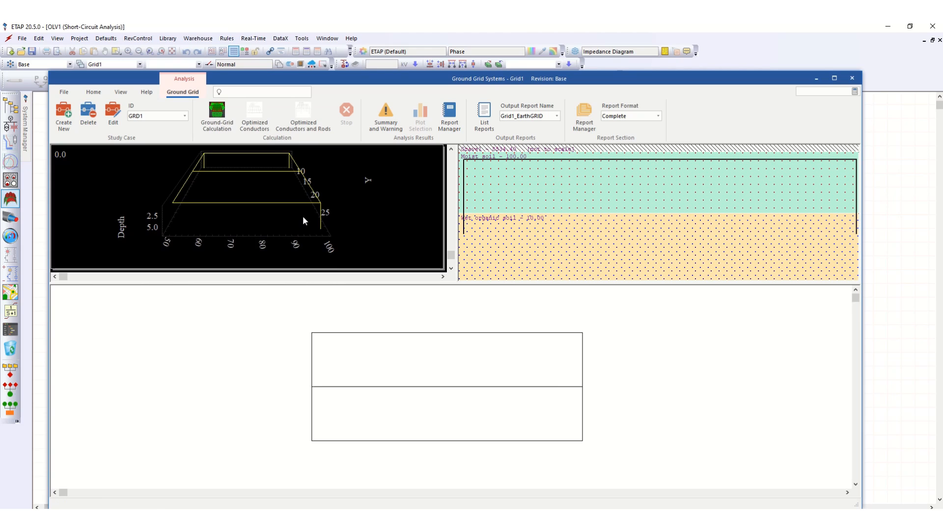
{"action": "left_click", "coordinate": [116, 122]}
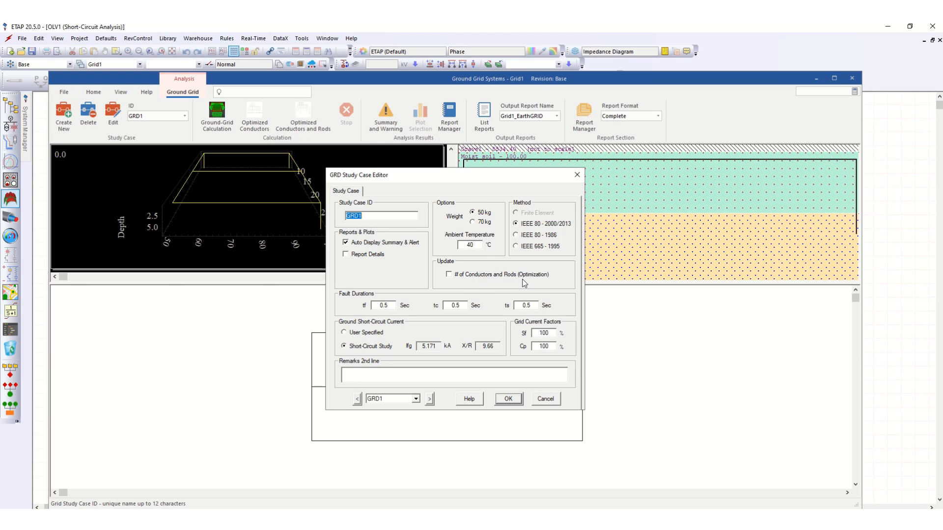
{"action": "left_click", "coordinate": [450, 274]}
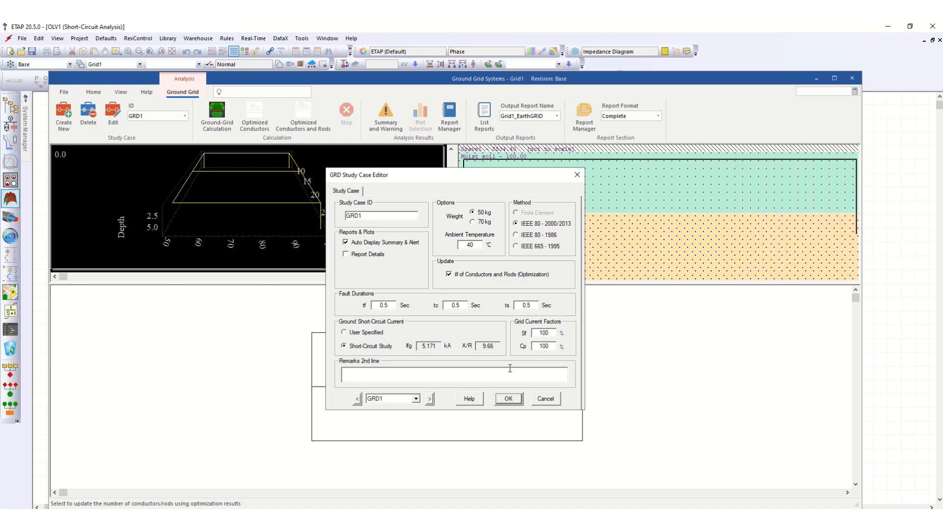
{"action": "left_click", "coordinate": [509, 399]}
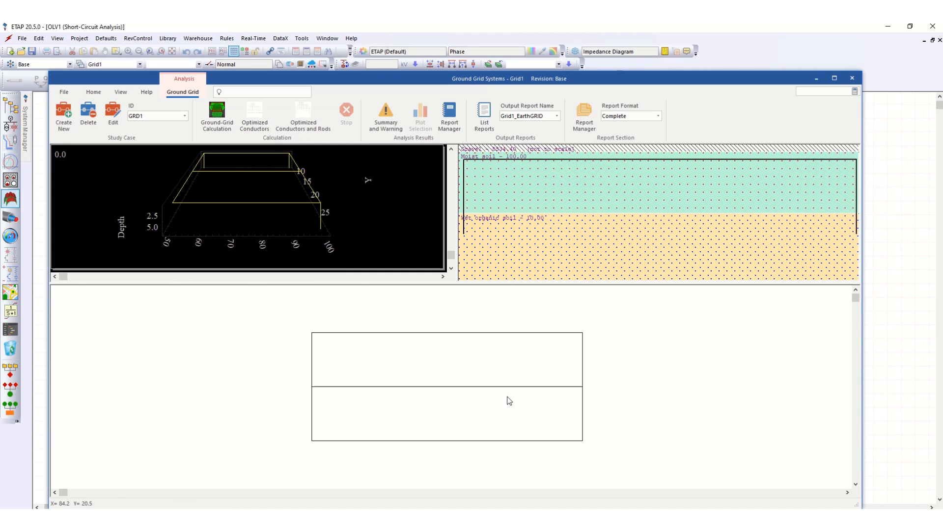
- Run the optimized conductors and rods calculation to update the grid, and rerun the ground-grid calculation to review its touch and step voltages
{"action": "left_click", "coordinate": [305, 126]}
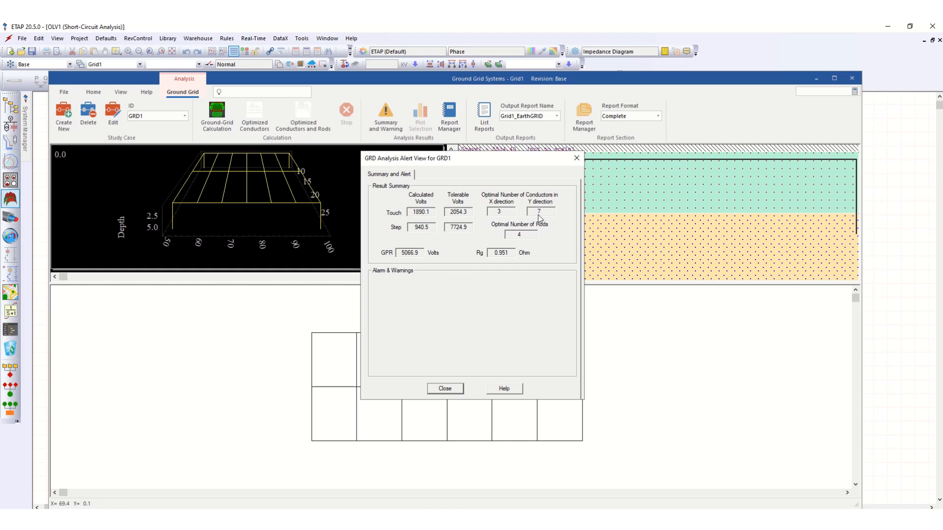
{"action": "left_click", "coordinate": [459, 389]}
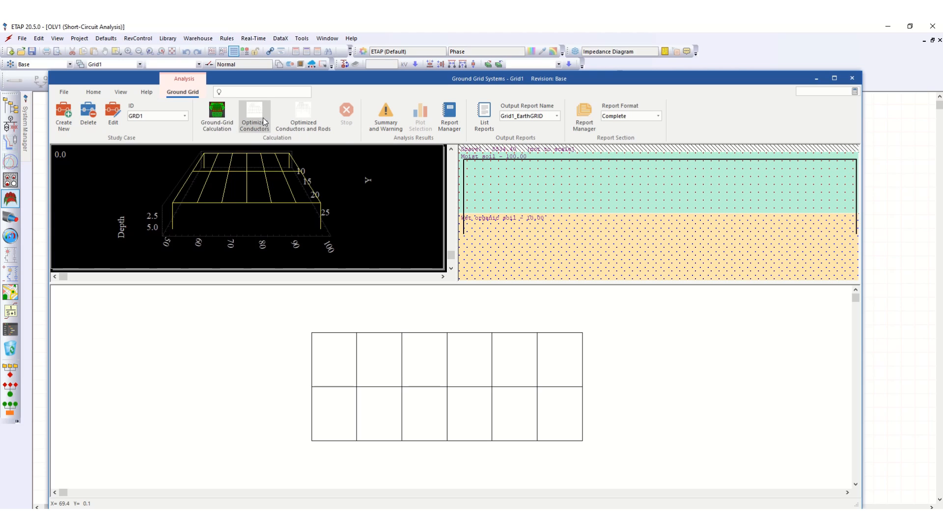
{"action": "left_click", "coordinate": [218, 123]}
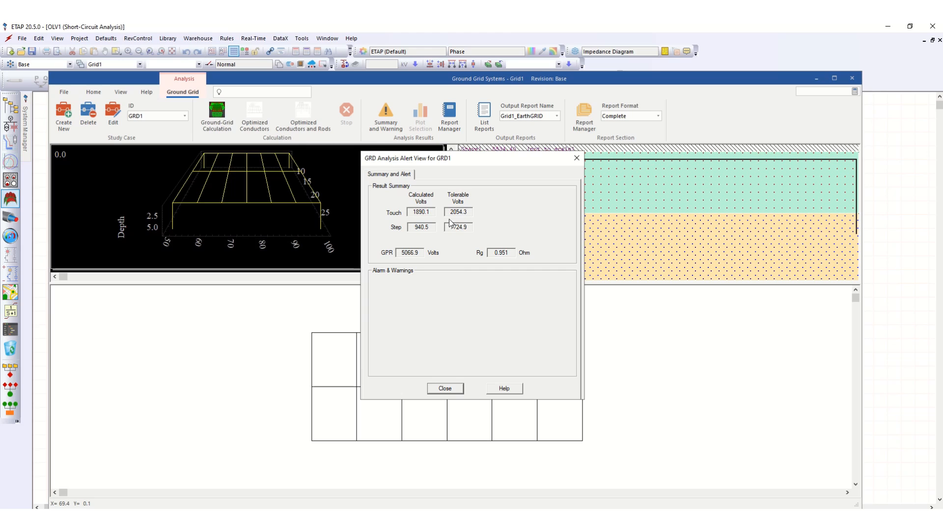
{"action": "mouse_move", "coordinate": [444, 23]}
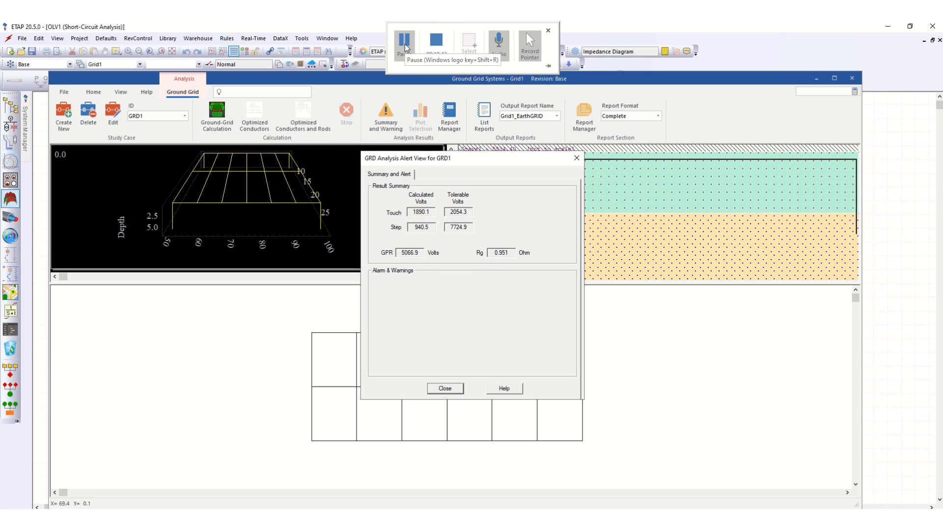
{"action": "left_click", "coordinate": [457, 391]}
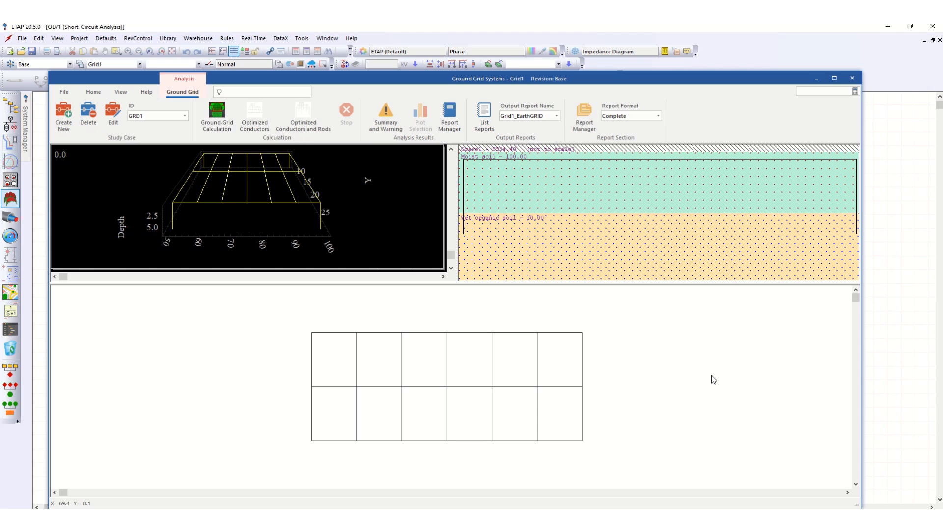
{"action": "mouse_move", "coordinate": [526, 33]}
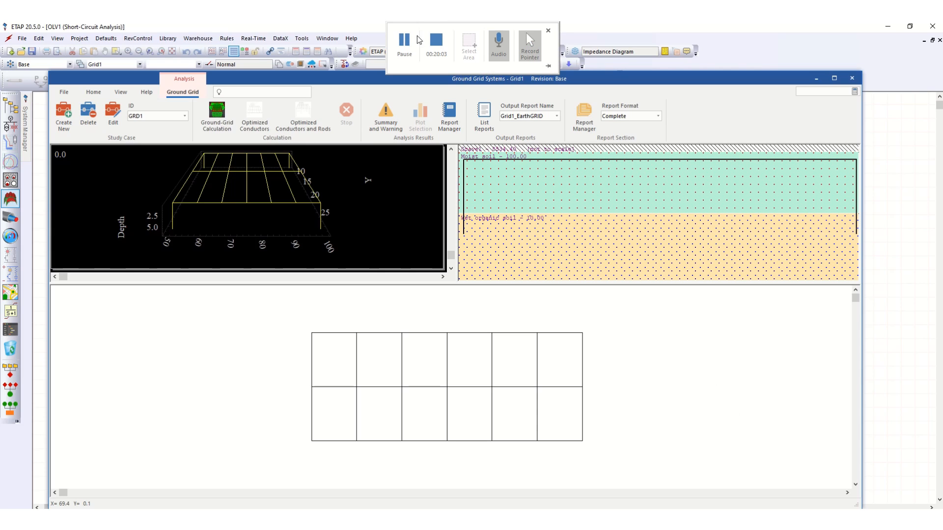